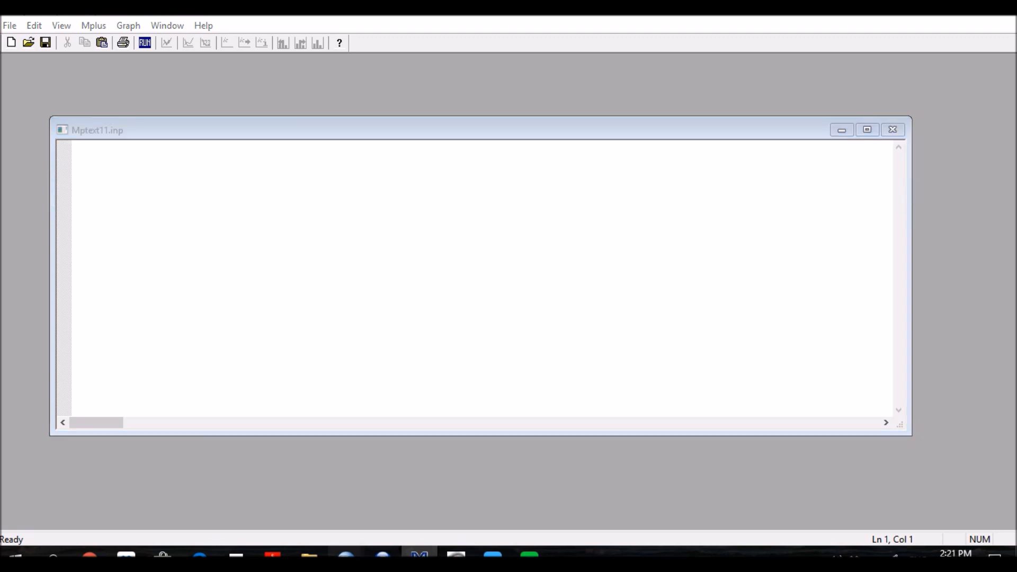
# Step: Switch to the SPSS data file and set up saving a copy of it in Tab delimited (*.dat) format
pyautogui.click(425, 498)
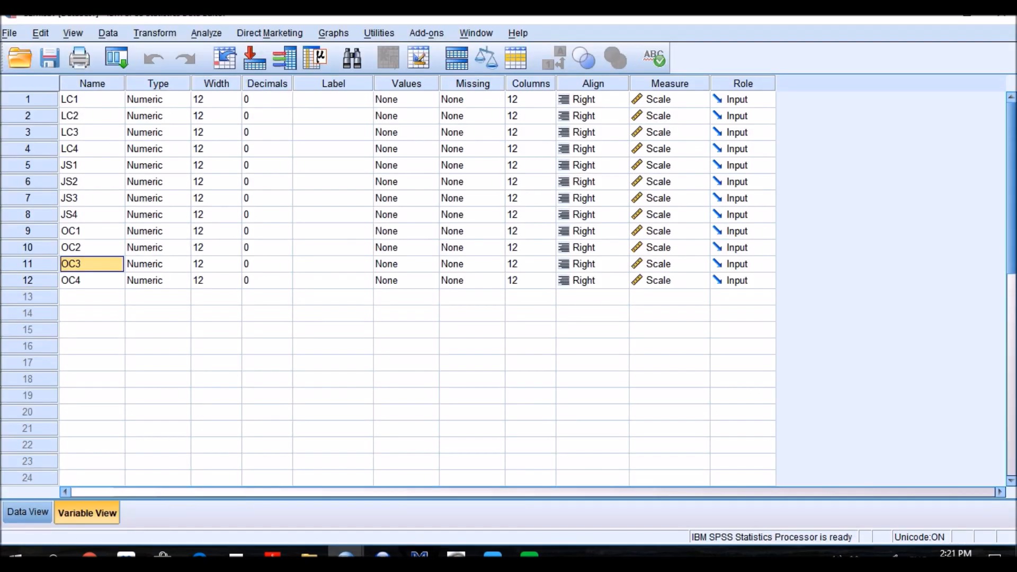
pyautogui.click(92, 116)
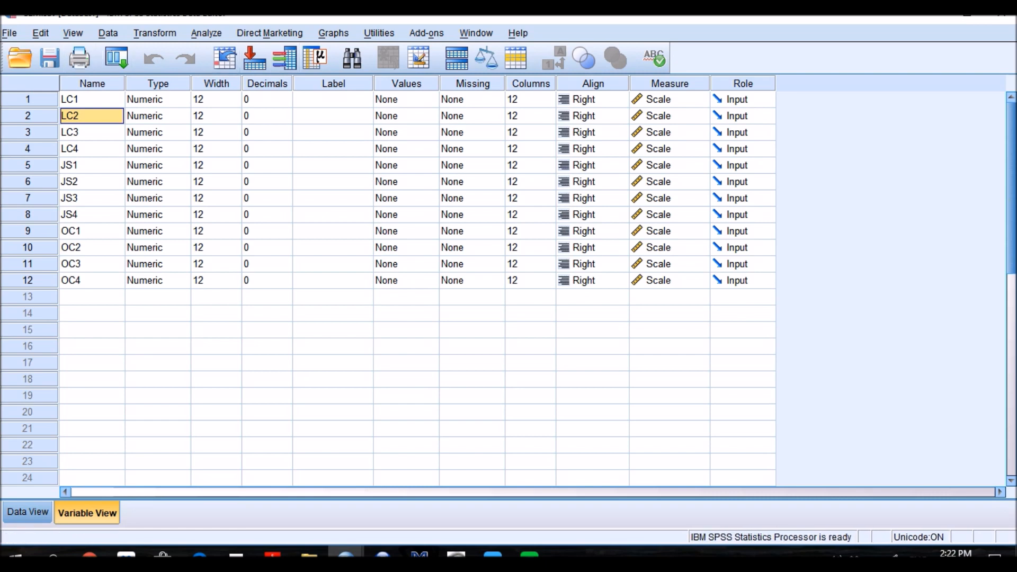
pyautogui.click(10, 33)
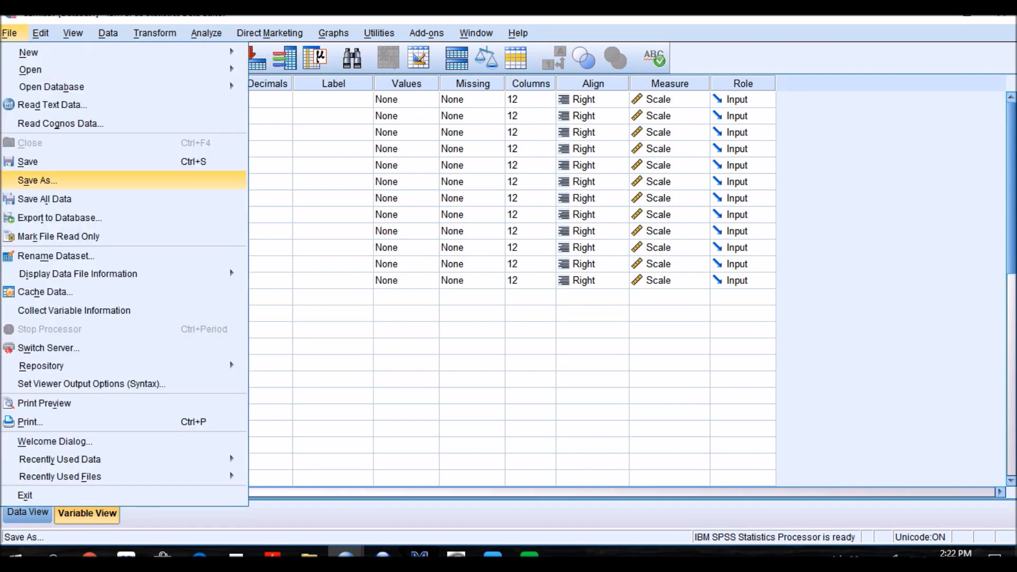
pyautogui.click(38, 181)
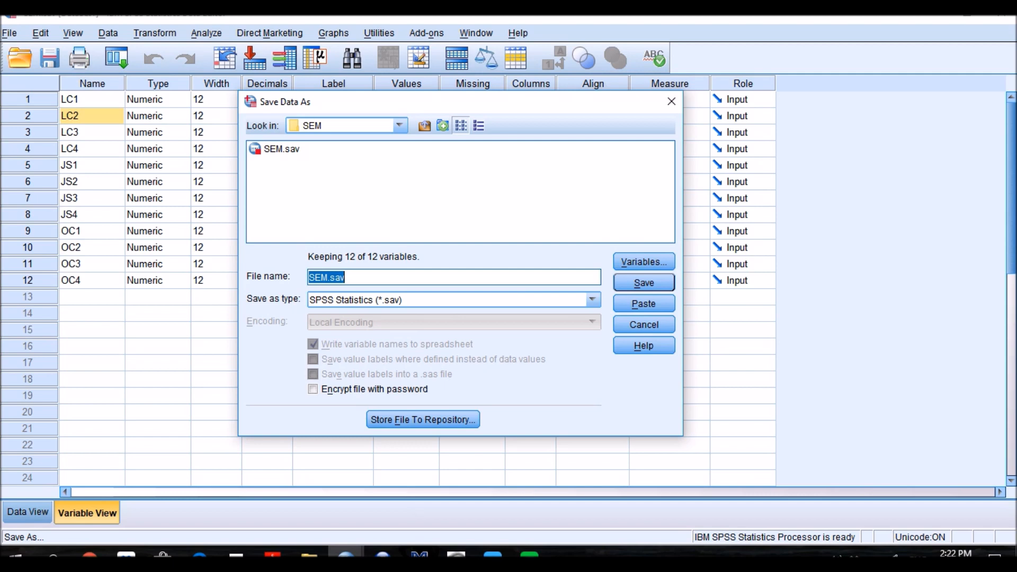
pyautogui.click(592, 300)
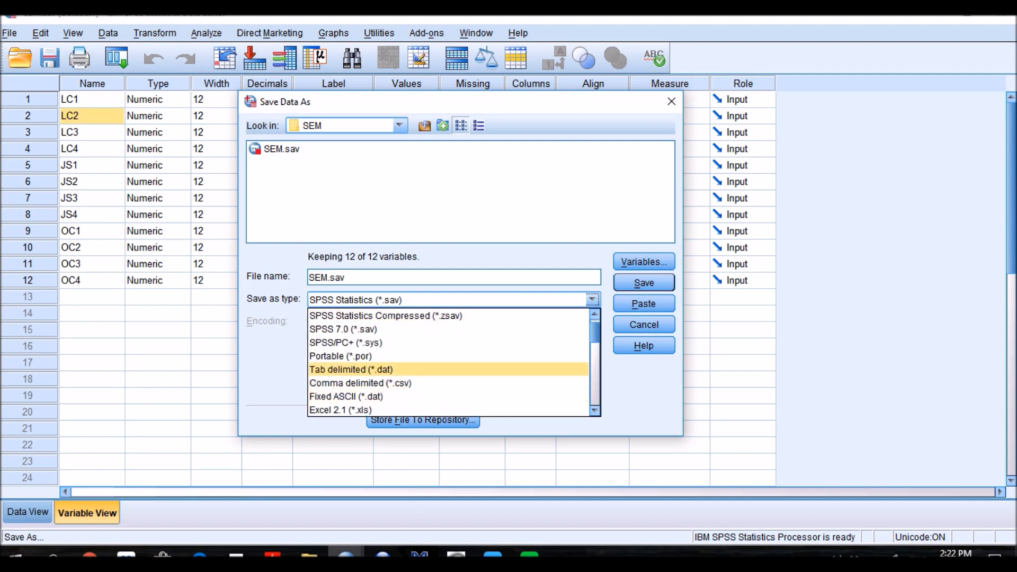
pyautogui.click(351, 370)
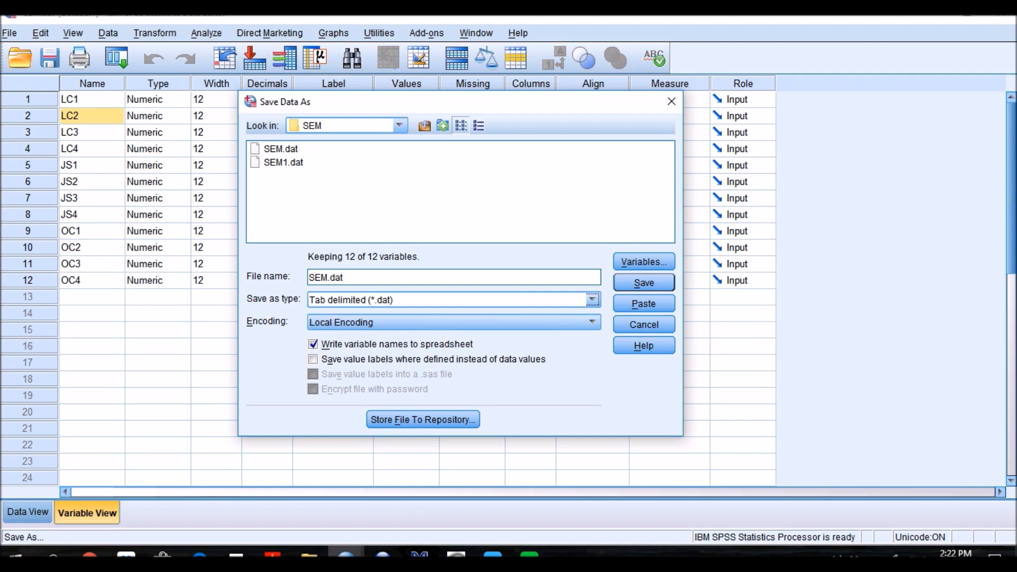
# Step: Exclude the variable names from the export and save it as SEM.dat, replacing the existing file
pyautogui.click(592, 322)
pyautogui.click(344, 390)
pyautogui.press('Tab')
pyautogui.press('space')
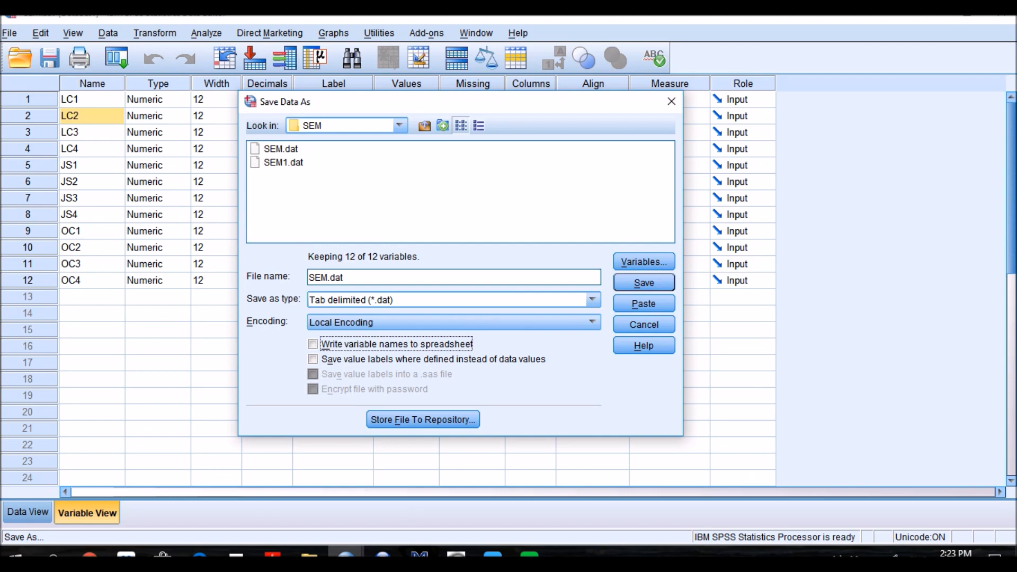
pyautogui.click(643, 283)
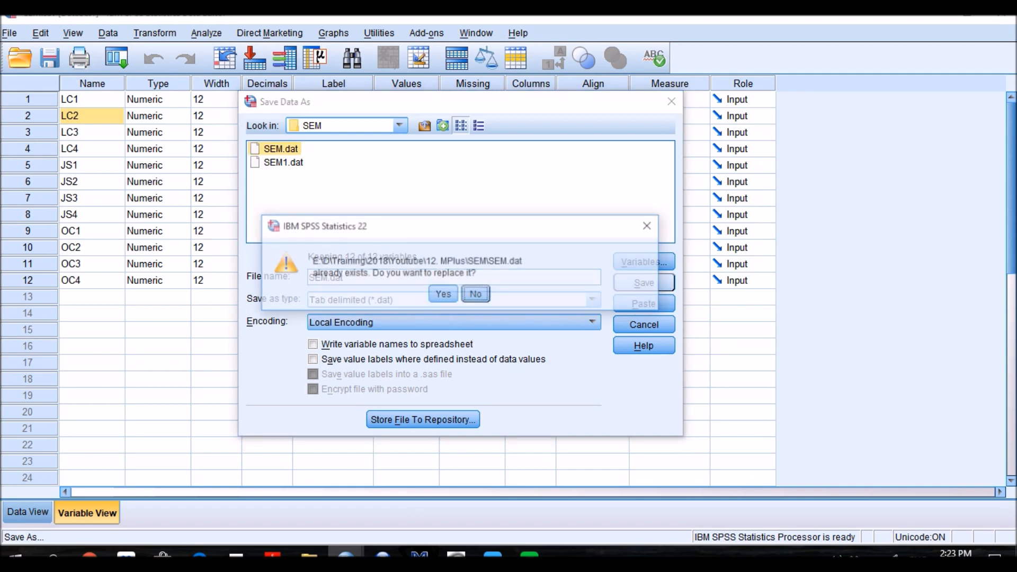
pyautogui.press('Left')
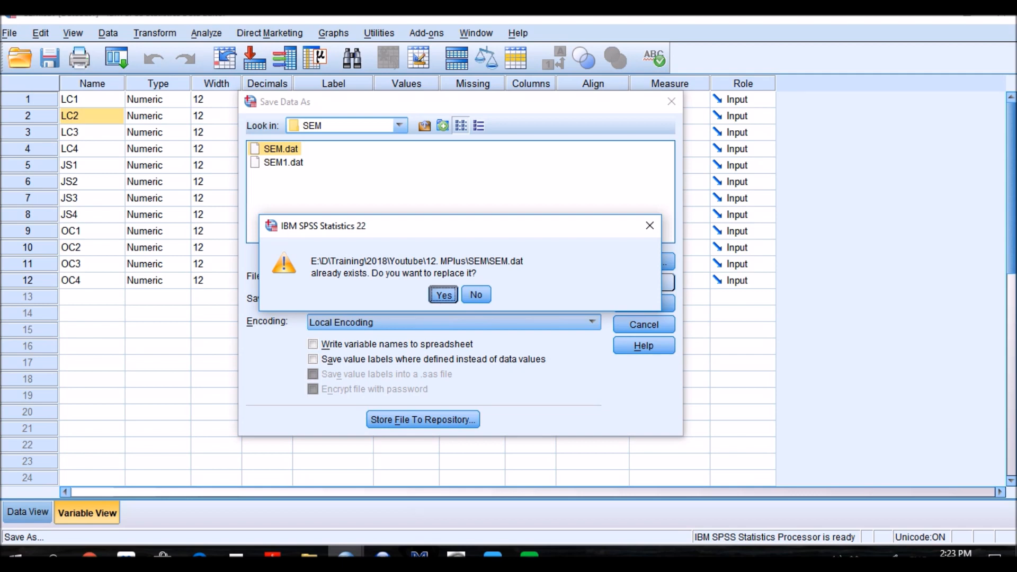
pyautogui.press('Return')
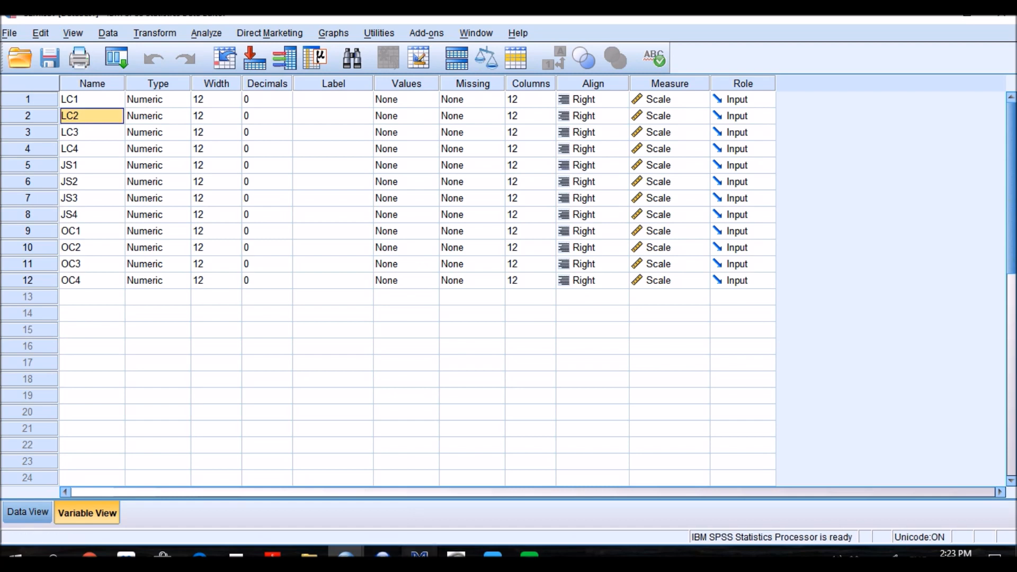
# Step: Switch to Mplus and enter the title line "Title: SEM with MPlus;" in the empty input file
pyautogui.click(420, 555)
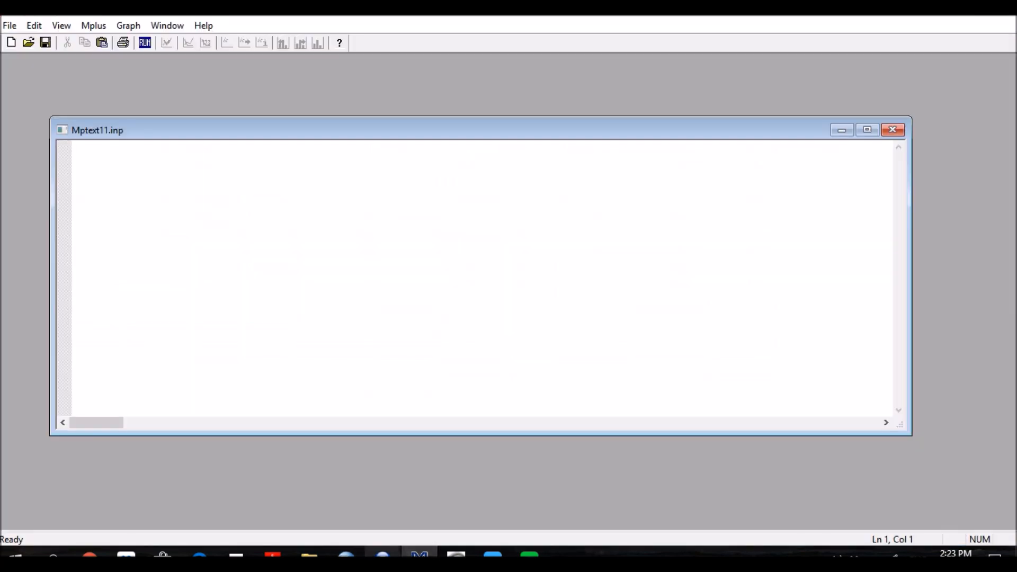
pyautogui.write('Title: SEM with MPlus')
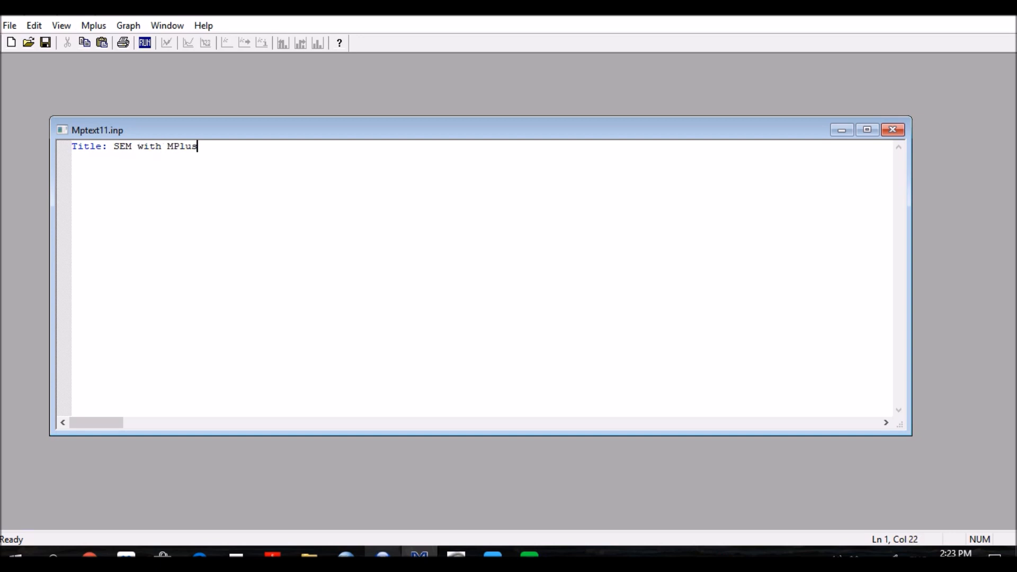
pyautogui.write(';')
# Step: Add the data line "Data: file = SEM.dat;" below the title
pyautogui.press('Return')
pyautogui.write('Data: file = SEM.dat')
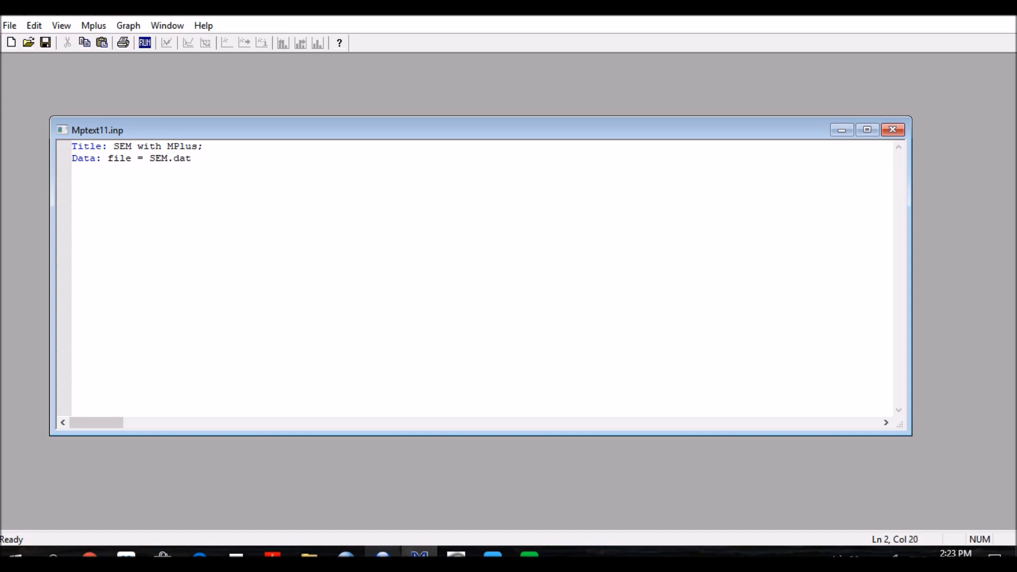
pyautogui.write(';')
pyautogui.press('Left')
pyautogui.hotkey('shift', 'Left')
pyautogui.hotkey('shift', 'Left')
pyautogui.hotkey('shift', 'Left')
pyautogui.hotkey('shift', 'Left')
pyautogui.hotkey('shift', 'Left')
pyautogui.hotkey('shift', 'Left')
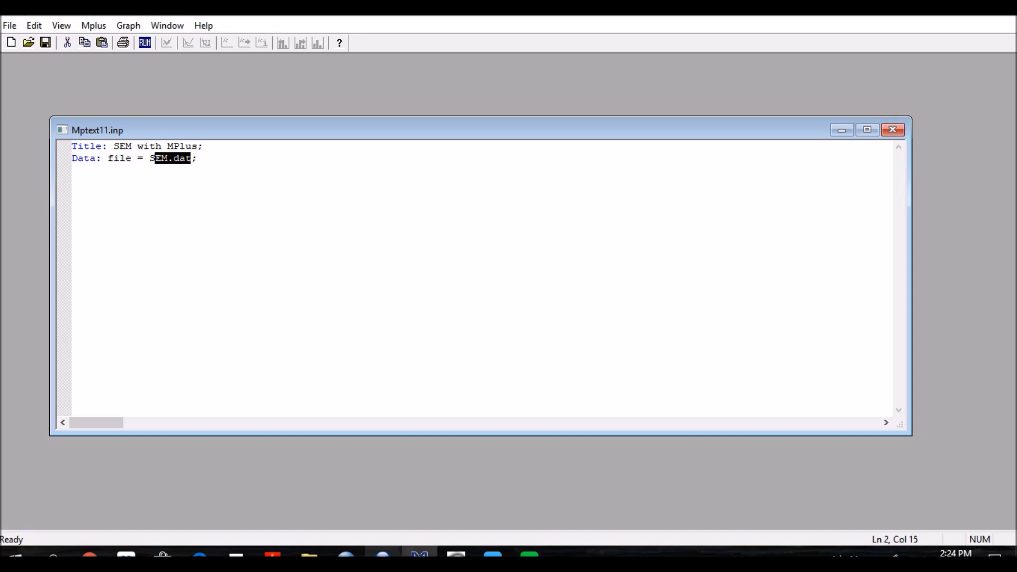
pyautogui.click(198, 158)
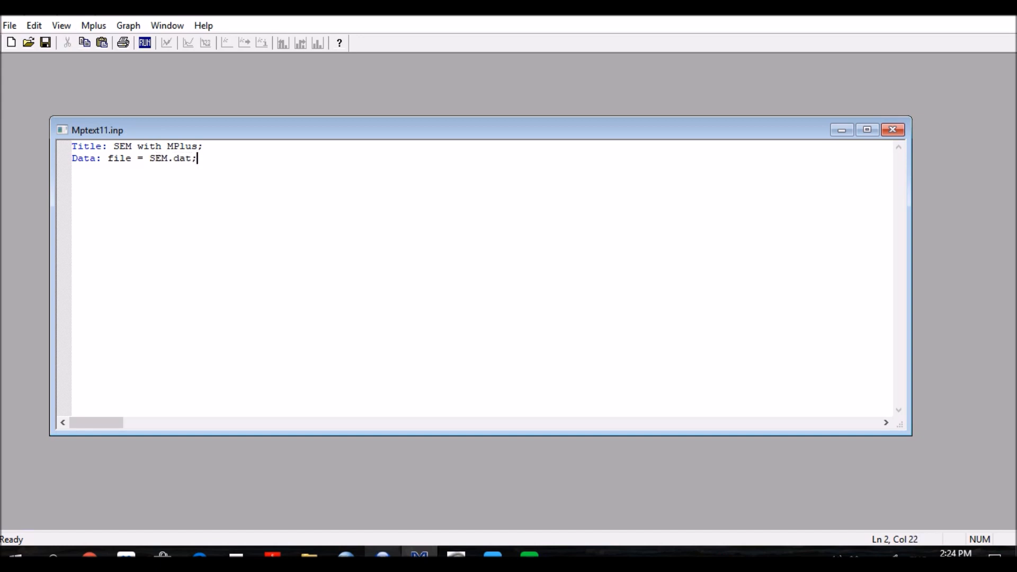
# Step: Start the variable section with a "Variable:" line followed by a "names are" line
pyautogui.press('Return')
pyautogui.write('Variable:')
pyautogui.press('Return')
pyautogui.write('names are')
pyautogui.press('Return')
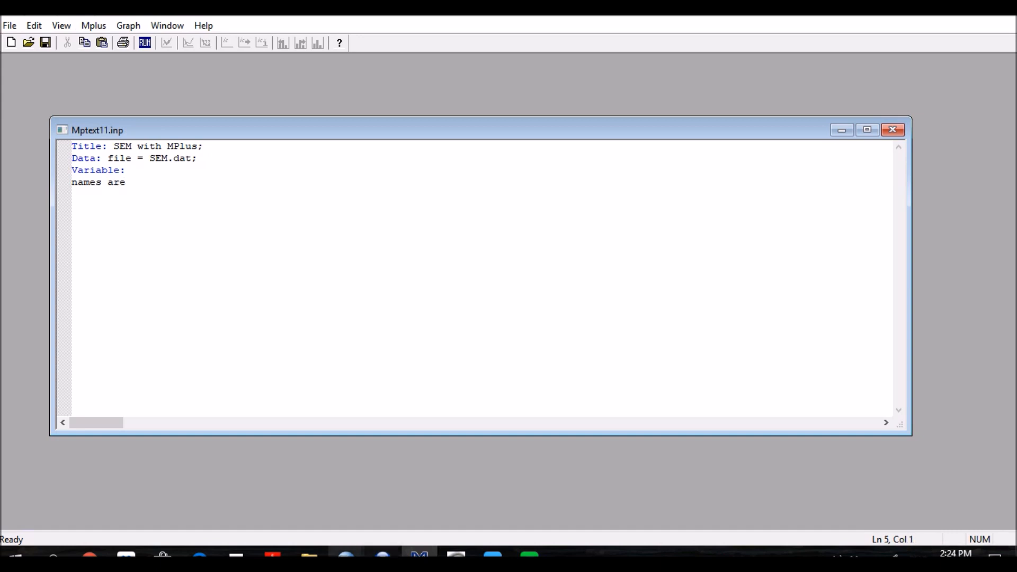
# Step: Switch to SPSS and paste all variable names, LC1 through OC4, into a syntax window from the Variables dialog
pyautogui.click(346, 555)
pyautogui.click(431, 503)
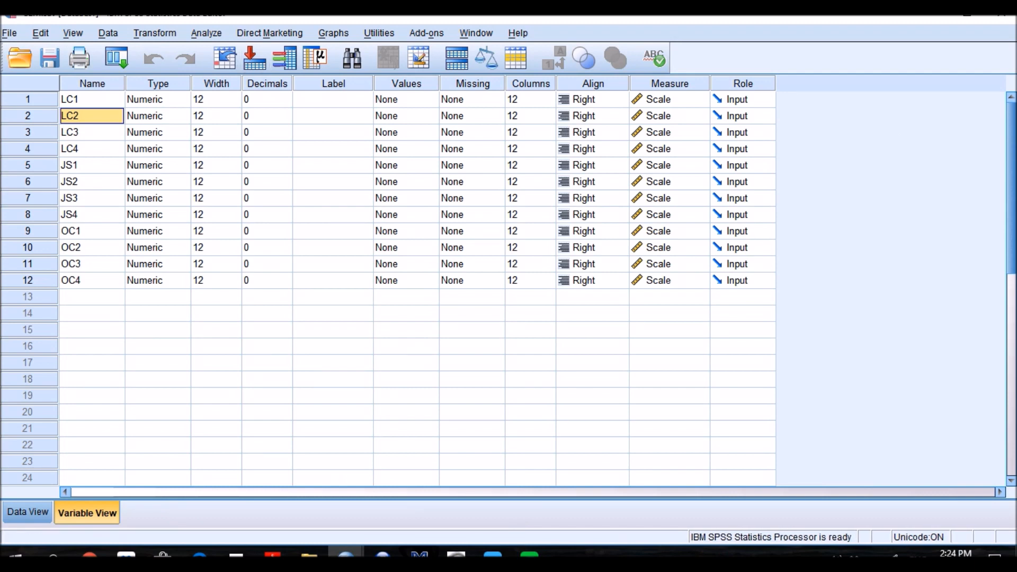
pyautogui.click(284, 59)
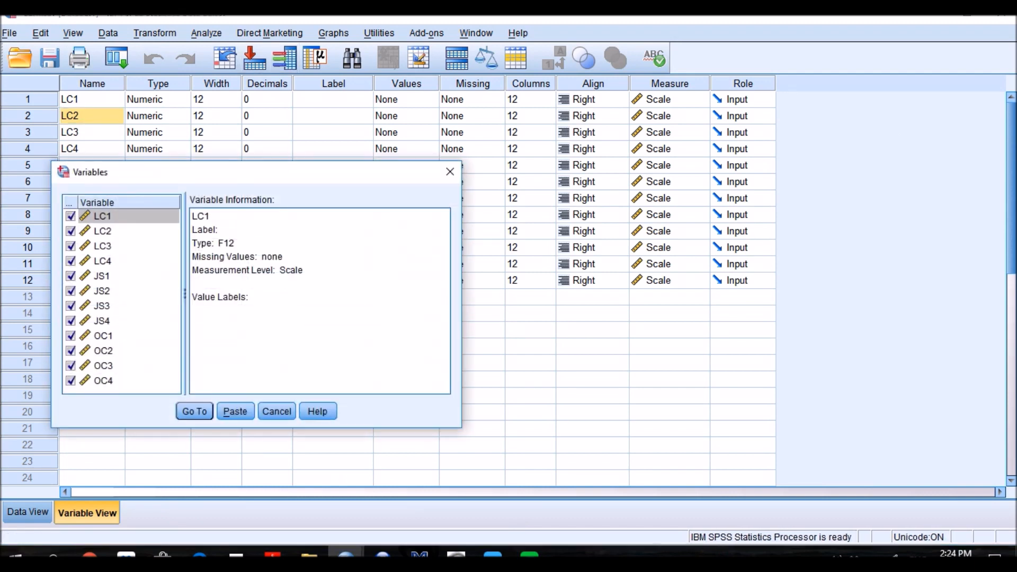
pyautogui.click(128, 291)
pyautogui.hotkey('ctrl', 'a')
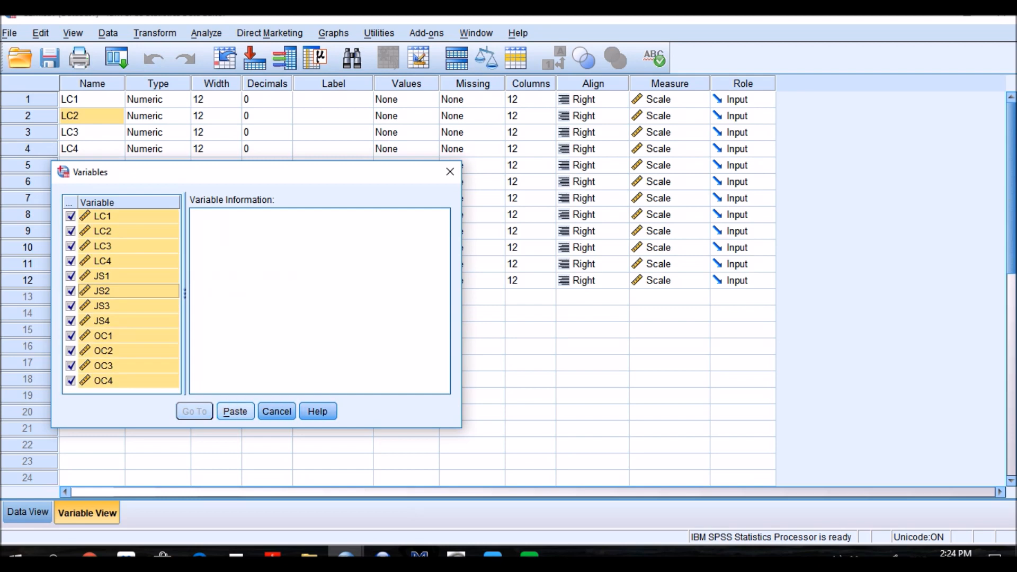
pyautogui.click(235, 411)
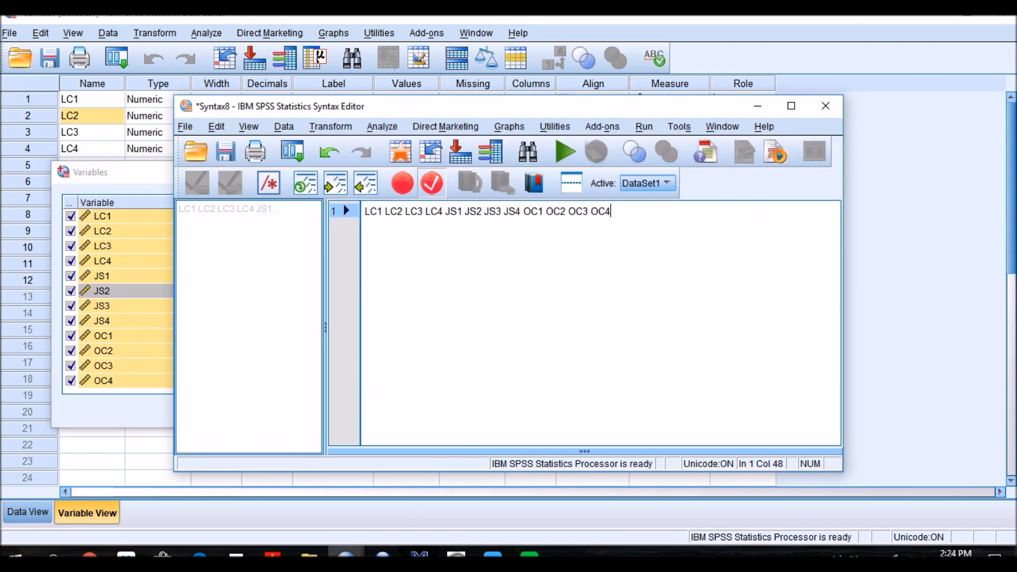
# Step: Copy the variable list from the SPSS syntax and paste it below "names are" in the Mplus input file
pyautogui.moveTo(610, 211); pyautogui.dragTo(362, 211)
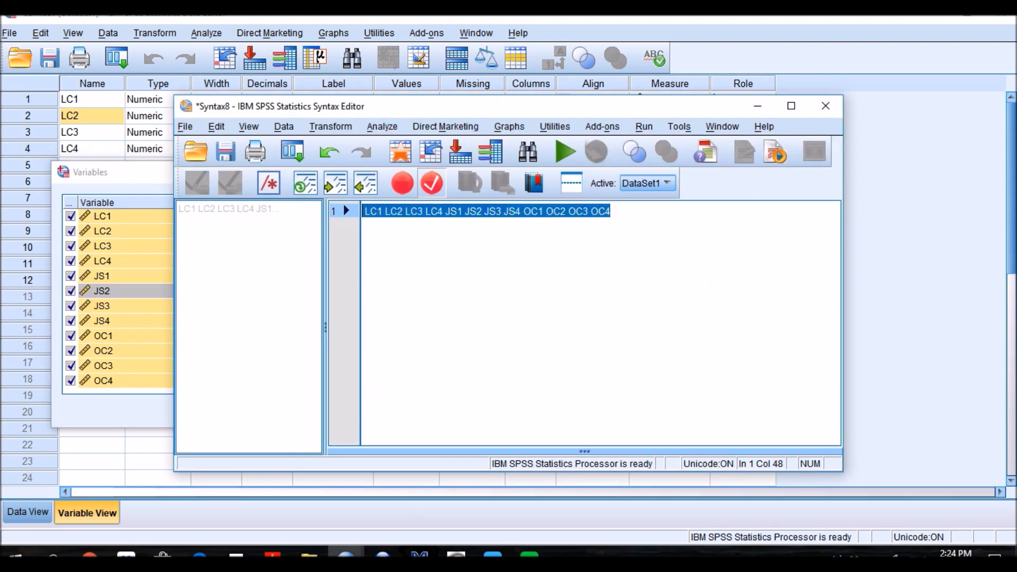
pyautogui.rightClick(383, 212)
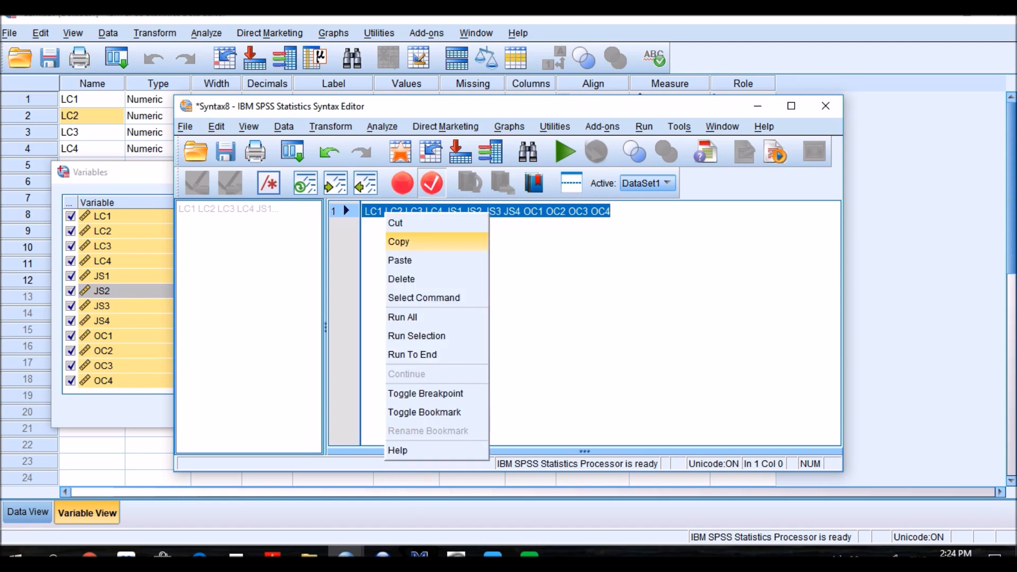
pyautogui.click(399, 241)
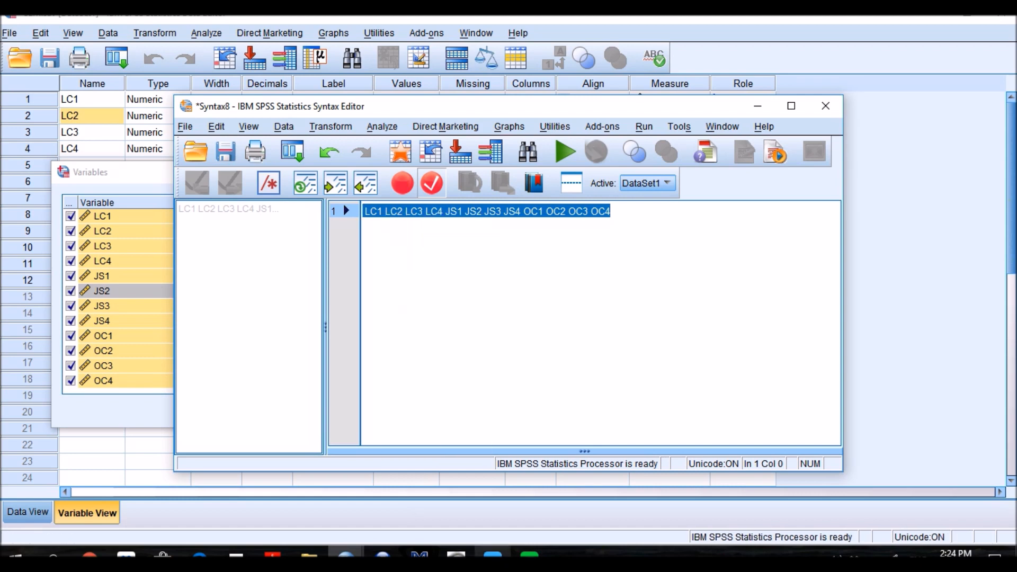
pyautogui.moveTo(492, 555)
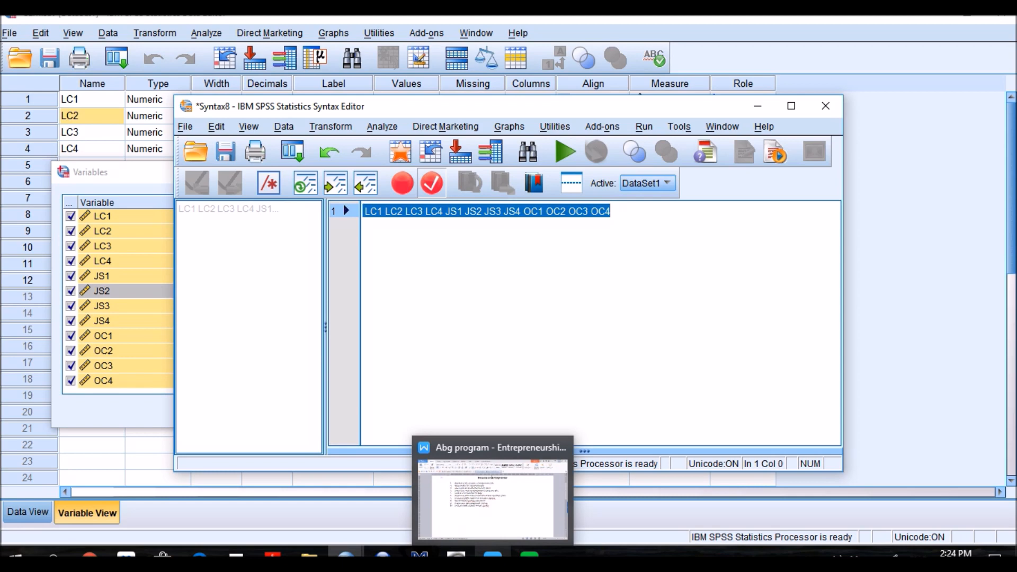
pyautogui.moveTo(382, 555)
pyautogui.click(420, 555)
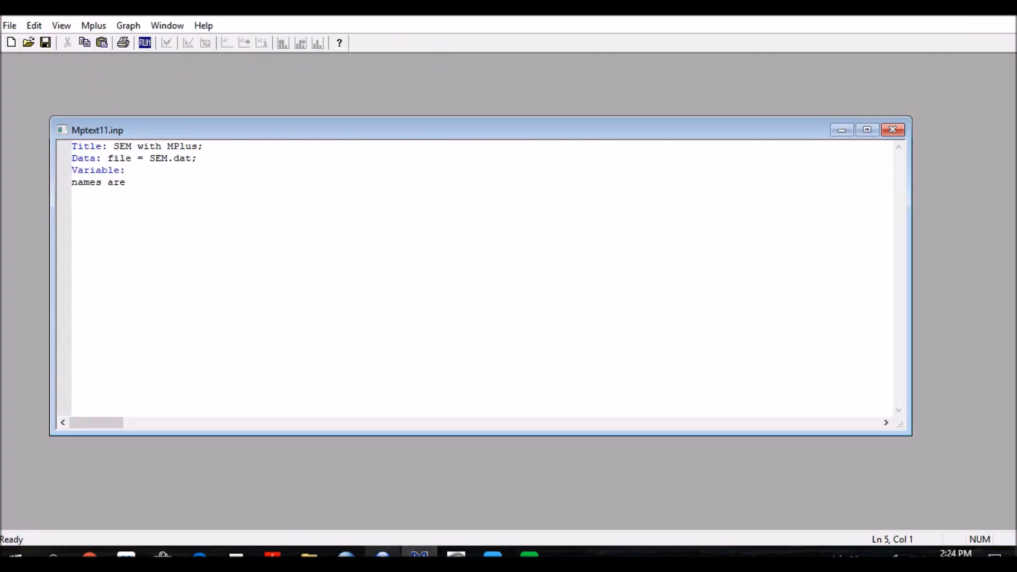
pyautogui.rightClick(120, 201)
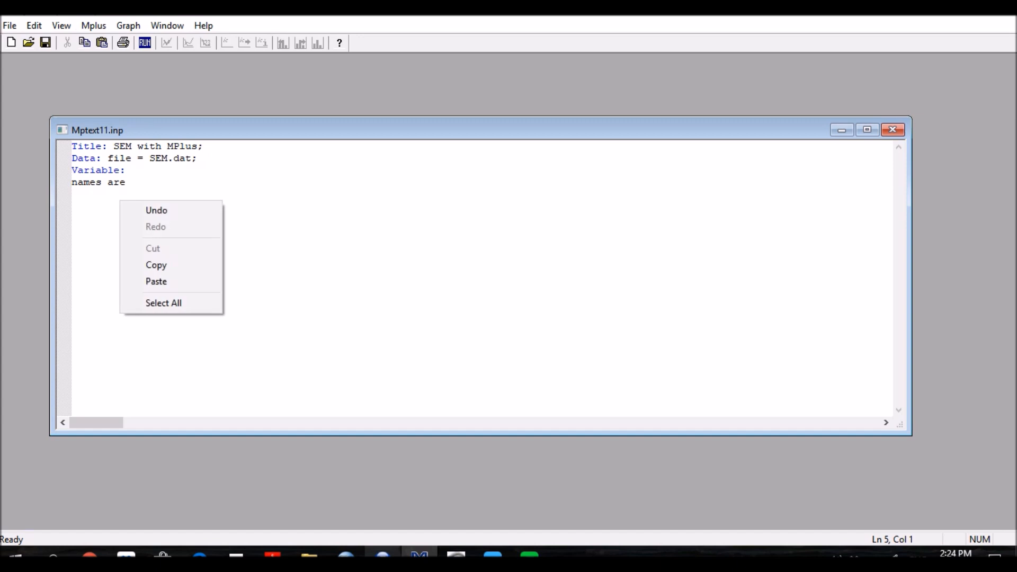
pyautogui.click(156, 281)
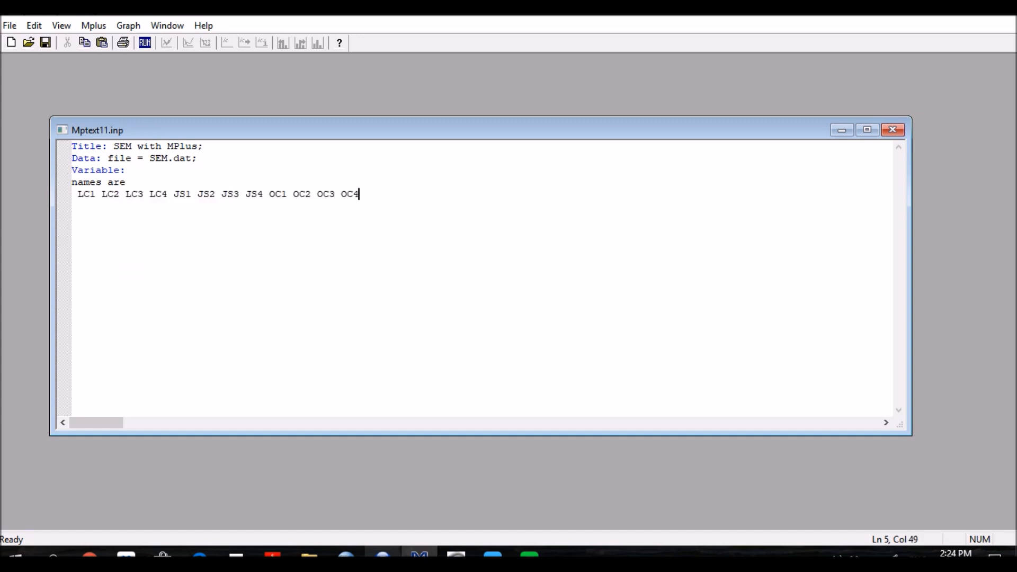
# Step: Break the variable list into separate LC, JS and OC lines and end it with a semicolon after OC4
pyautogui.click(173, 195)
pyautogui.press('Return')
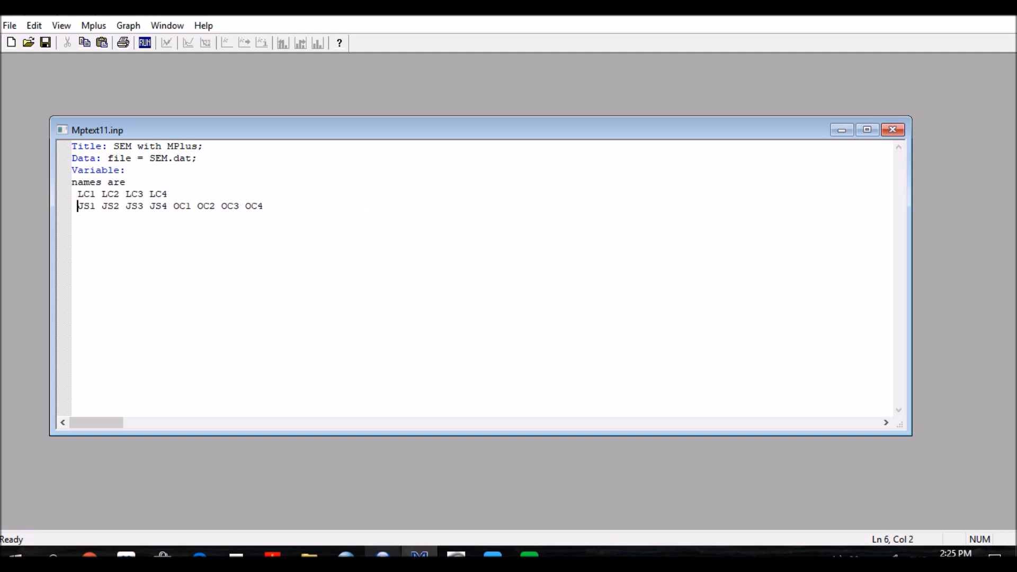
pyautogui.press('Right')
pyautogui.press('Right')
pyautogui.press('Return')
pyautogui.press('End')
pyautogui.write(';')
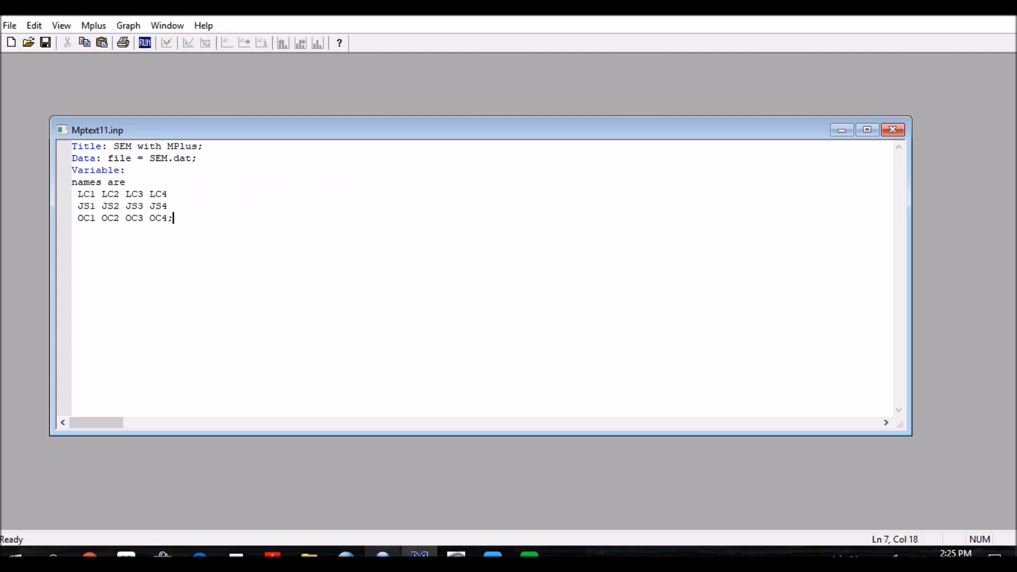
# Step: Add a "usevariable are" line below the variable names, separated by a blank line
pyautogui.press('Return')
pyautogui.press('Return')
pyautogui.write('usevariable are')
# Step: Copy the three-line variable list from LC1 to OC4 and paste it below "usevariable are"
pyautogui.press('Up')
pyautogui.press('Up')
pyautogui.press('Up')
pyautogui.press('Up')
pyautogui.click(77, 194)
pyautogui.moveTo(77, 194); pyautogui.dragTo(174, 218)
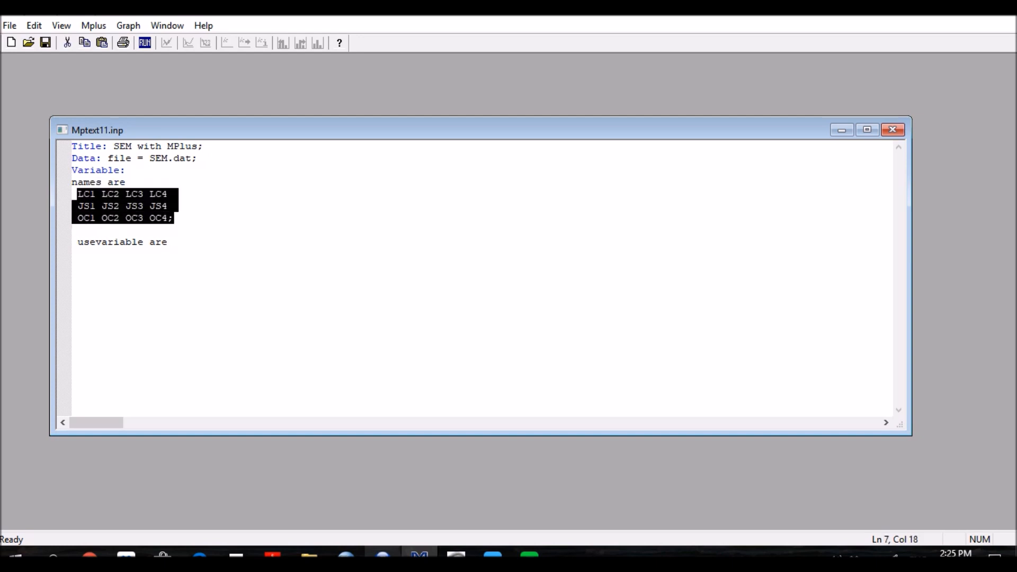
pyautogui.press('Down')
pyautogui.press('Down')
pyautogui.press('Return')
pyautogui.press('Return')
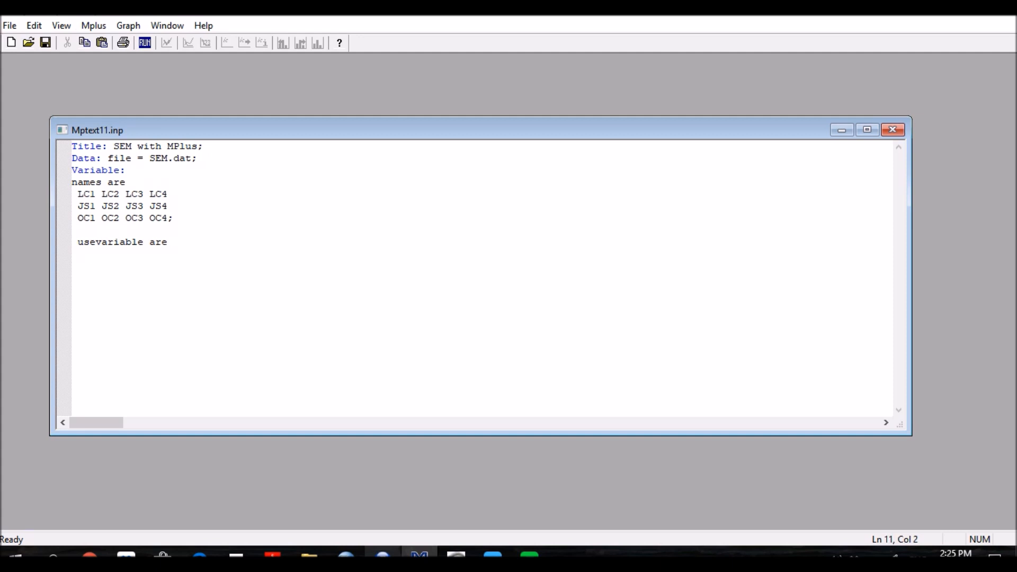
pyautogui.hotkey('ctrl', 'v')
# Step: Add a "Model:" section heading below the usevariable list, with blank lines around it
pyautogui.press('Return')
pyautogui.press('Return')
pyautogui.write('Model:')
pyautogui.press('Return')
pyautogui.press('Return')
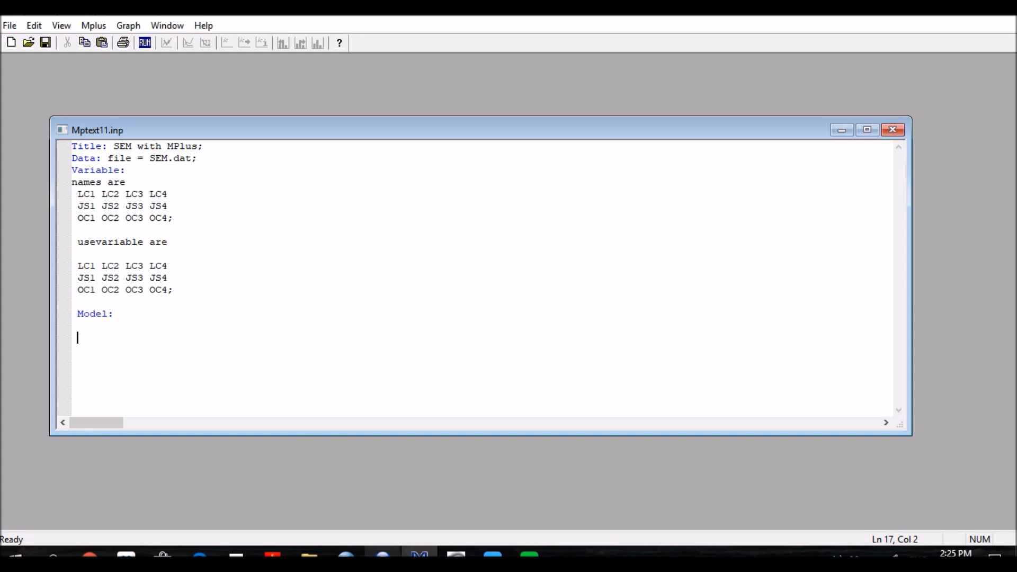
# Step: Paste the copied LC, JS and OC variable lines beneath the "Model:" heading
pyautogui.press('Up')
pyautogui.press('Up')
pyautogui.press('Up')
pyautogui.press('Up')
pyautogui.press('Up')
pyautogui.press('Down')
pyautogui.press('Down')
pyautogui.press('Down')
pyautogui.press('Down')
pyautogui.press('Down')
pyautogui.press('Down')
pyautogui.hotkey('ctrl', 'v')
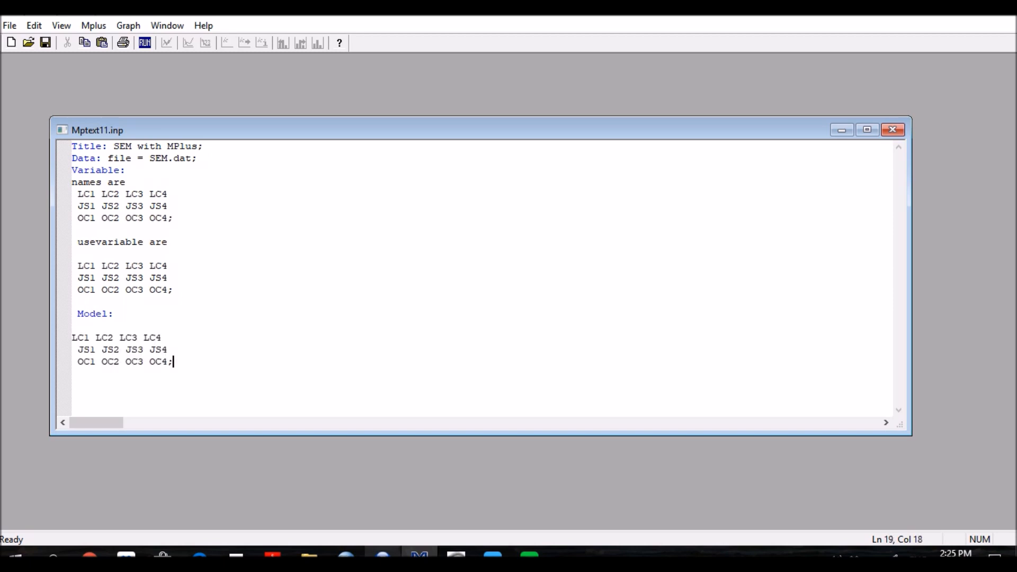
# Step: Turn the LC line of the model into the factor statement "LC by LC1 LC2 LC3 LC4;"
pyautogui.press('Up')
pyautogui.press('Up')
pyautogui.press('Home')
pyautogui.write('LC by')
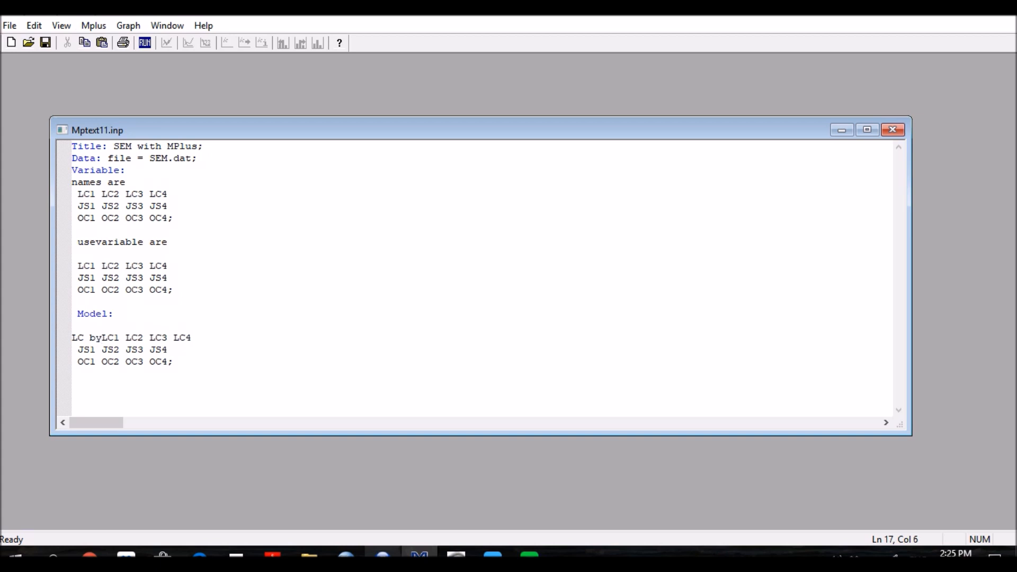
pyautogui.press('End')
pyautogui.press('BackSpace')
pyautogui.write(';')
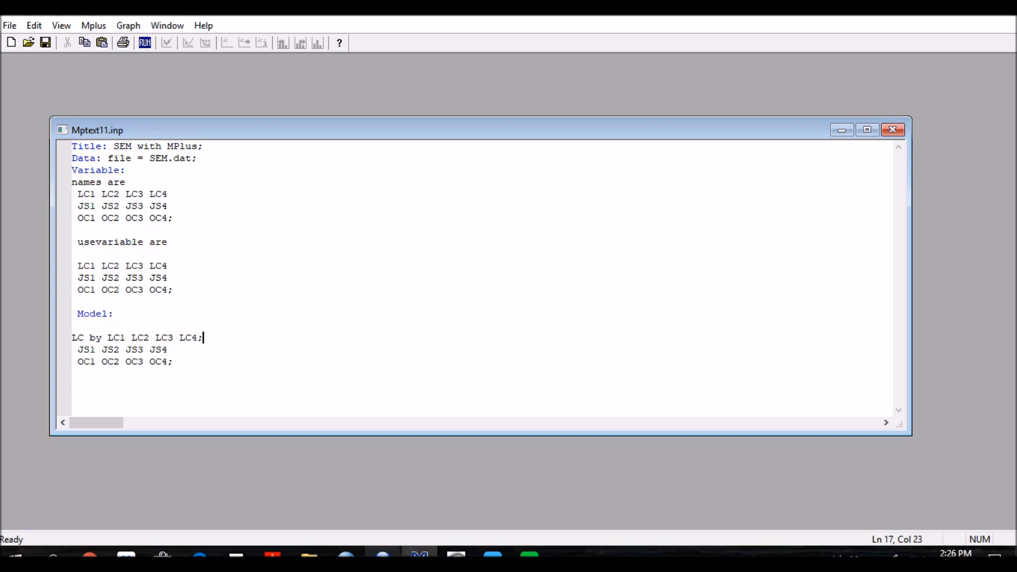
# Step: Turn the JS line of the model into the factor statement "JS by JS1 JS2 JS3 JS4;"
pyautogui.press('Right')
pyautogui.write('JS ')
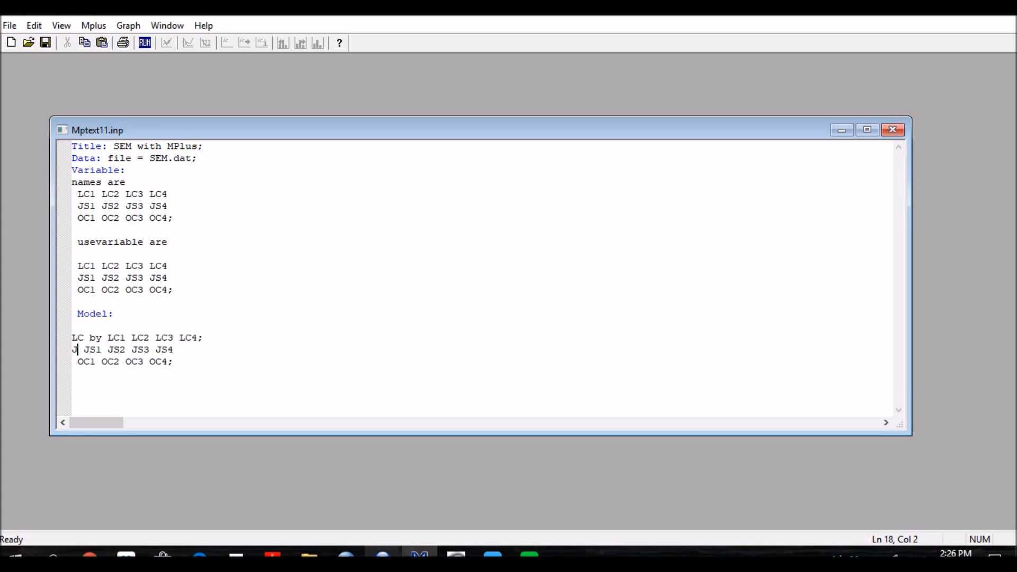
pyautogui.write('by')
pyautogui.press('Right')
pyautogui.press('End')
pyautogui.write(';')
# Step: Turn the OC line of the model into the factor statement "OC by OC1 OC2 OC3 OC4;"
pyautogui.press('Right')
pyautogui.write('OC')
pyautogui.press('Right')
pyautogui.write('by')
pyautogui.press('End')
# Step: Review the factor names and their indicators in the three "by" statements of the model
pyautogui.press('Down')
pyautogui.press('Left')
pyautogui.press('Left')
pyautogui.press('Left')
pyautogui.press('Left')
pyautogui.press('Left')
pyautogui.press('Left')
pyautogui.press('Left')
pyautogui.press('Left')
pyautogui.press('Left')
pyautogui.press('Left')
pyautogui.press('Left')
pyautogui.press('Left')
pyautogui.press('Left')
pyautogui.press('Left')
pyautogui.press('Left')
pyautogui.press('Left')
pyautogui.press('Left')
pyautogui.press('Left')
pyautogui.press('Left')
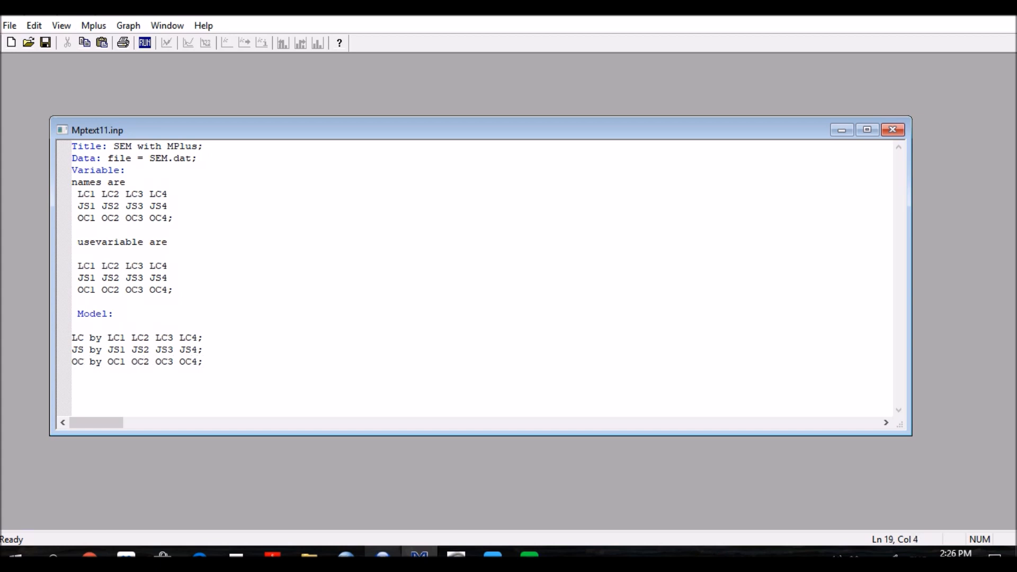
pyautogui.hotkey('shift', 'Right')
pyautogui.hotkey('shift', 'Right')
pyautogui.press('Up')
pyautogui.press('Up')
pyautogui.hotkey('shift', 'Left')
pyautogui.hotkey('shift', 'Left')
pyautogui.press('Right')
pyautogui.press('Right')
pyautogui.press('Right')
pyautogui.press('Right')
pyautogui.hotkey('shift', 'End')
pyautogui.hotkey('shift', 'Left')
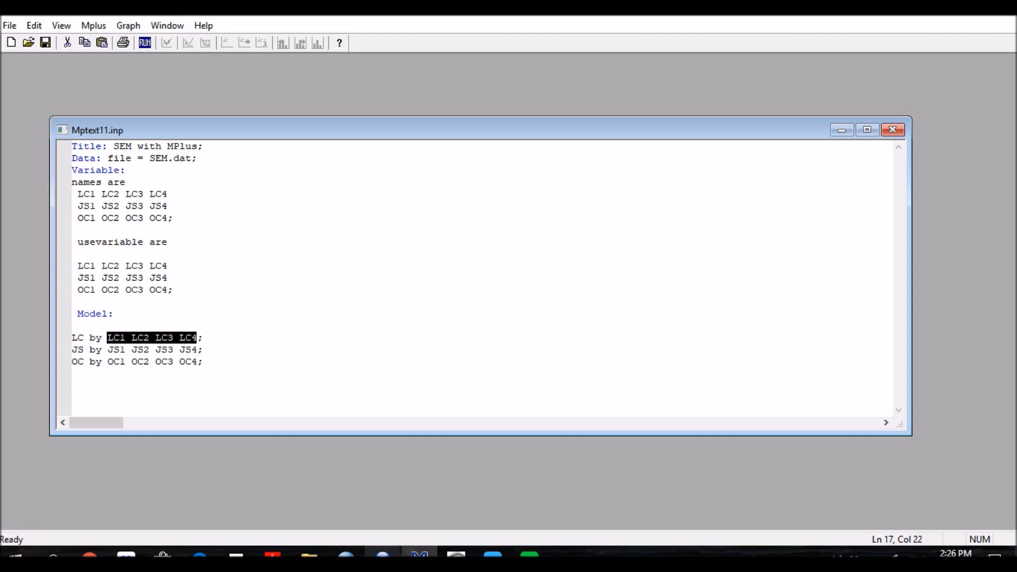
pyautogui.press('Left')
pyautogui.press('Left')
pyautogui.press('Left')
pyautogui.press('Home')
pyautogui.press('Right')
pyautogui.press('Right')
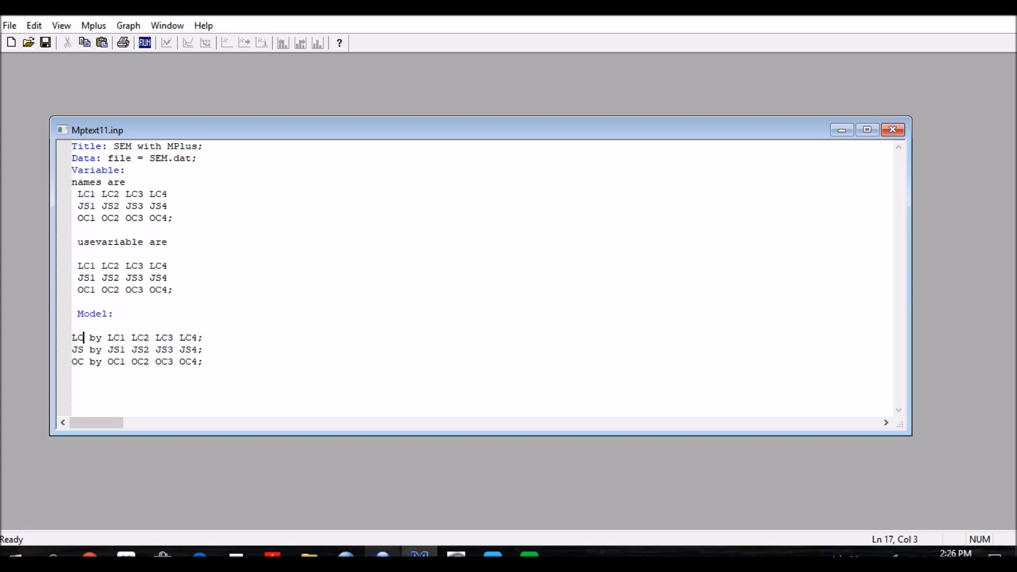
# Step: Add the regression statement "JS on LC;" on a new line below the OC factor statement
pyautogui.press('Down')
pyautogui.press('Down')
pyautogui.press('End')
pyautogui.press('Return')
pyautogui.write('JS on LC;')
# Step: Add the regression statement "OC on LC JS;" below "JS on LC;", followed by a blank line
pyautogui.press('Return')
pyautogui.write('OC on LC ')
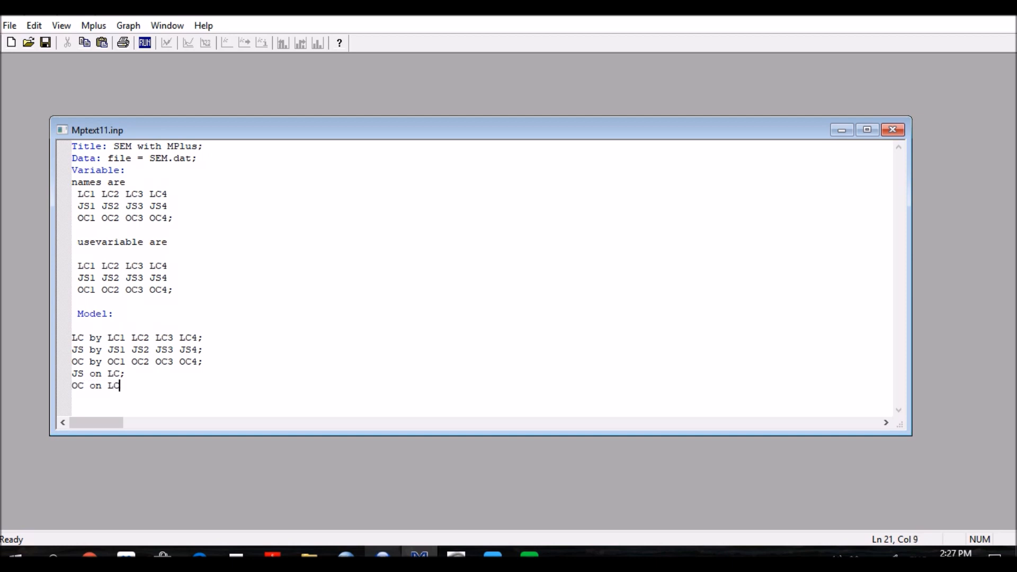
pyautogui.write('JS;')
pyautogui.click(114, 373)
pyautogui.moveTo(84, 374); pyautogui.dragTo(78, 373)
pyautogui.click(84, 386)
pyautogui.click(143, 385)
pyautogui.press('Return')
pyautogui.press('Return')
# Step: Review the regression statements and the factor statements of the model
pyautogui.press('Up')
pyautogui.press('Up')
pyautogui.press('Up')
pyautogui.hotkey('shift', 'Down')
pyautogui.hotkey('shift', 'End')
pyautogui.press('Up')
pyautogui.press('Up')
pyautogui.press('Up')
pyautogui.press('Up')
pyautogui.press('Home')
pyautogui.hotkey('shift', 'Down')
pyautogui.hotkey('shift', 'Down')
pyautogui.hotkey('shift', 'End')
pyautogui.press('Down')
pyautogui.press('Down')
pyautogui.press('Down')
pyautogui.press('Down')
# Step: Add the line "Output: standardized sampstat modindices;" at the end of the input file
pyautogui.write('Output: standardized ')
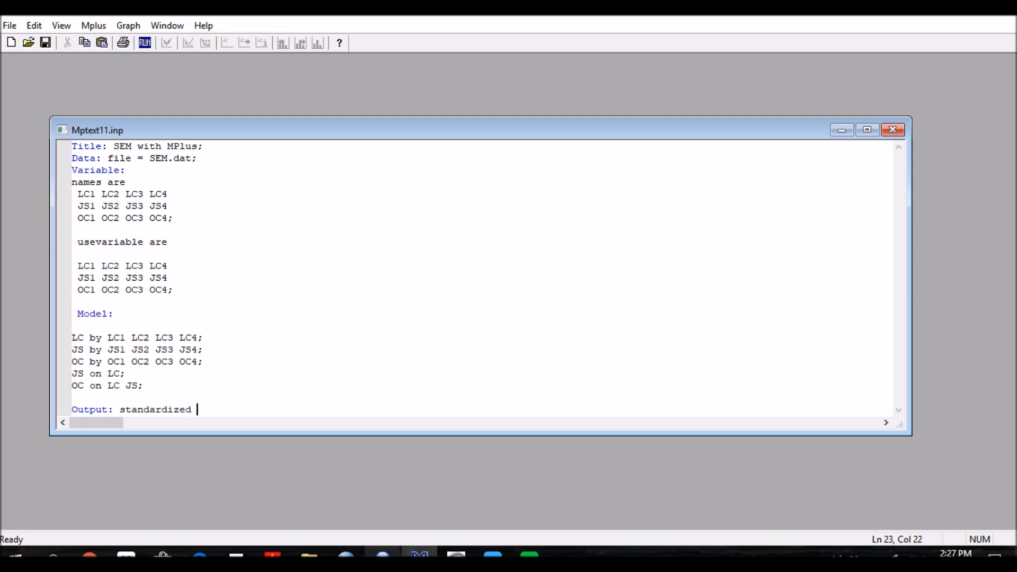
pyautogui.write('sampstat modindices;')
pyautogui.press('Left')
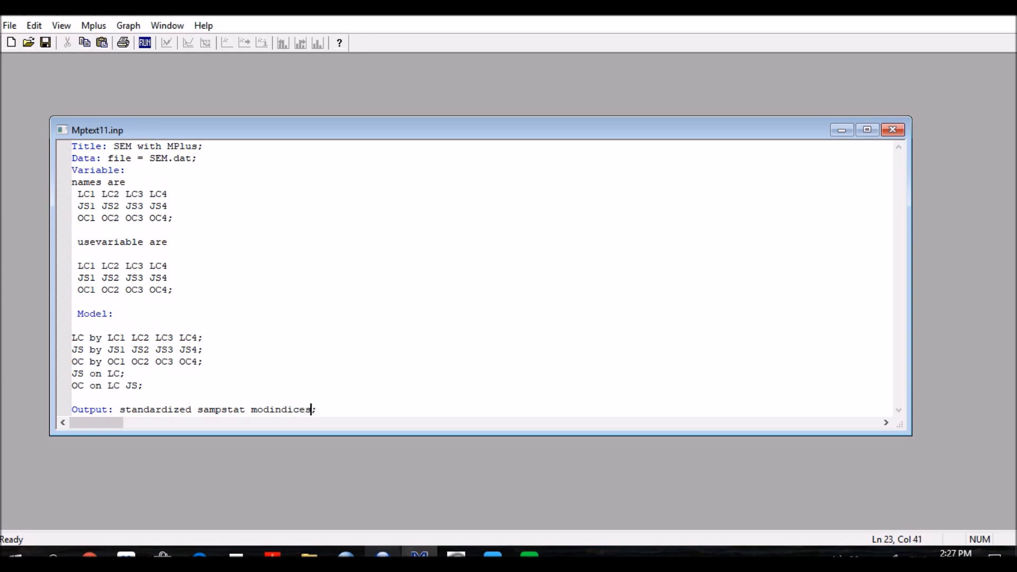
# Step: Run the completed Mplus input file and maximize the resulting output window
pyautogui.press('Right')
pyautogui.click(144, 43)
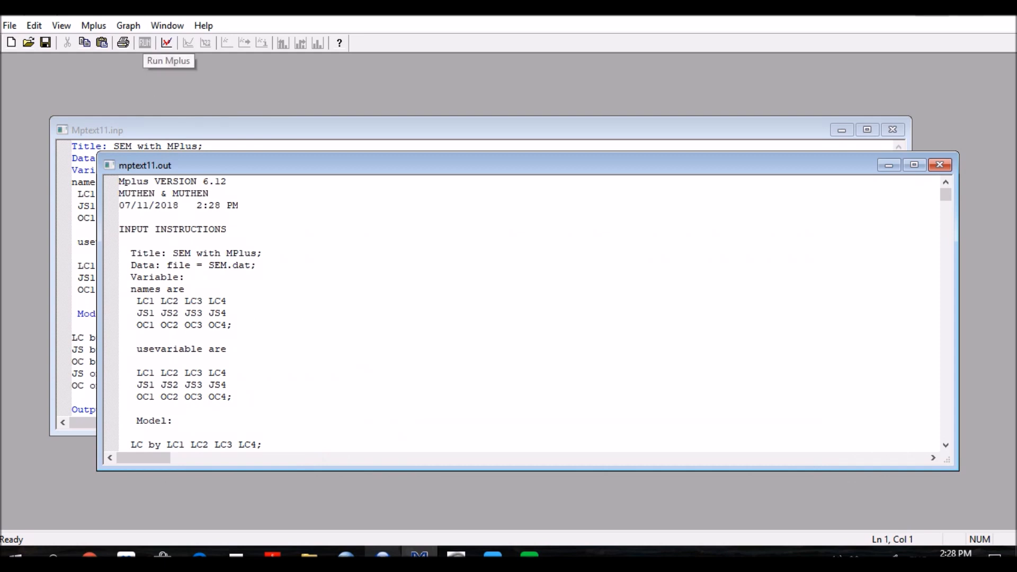
pyautogui.click(914, 165)
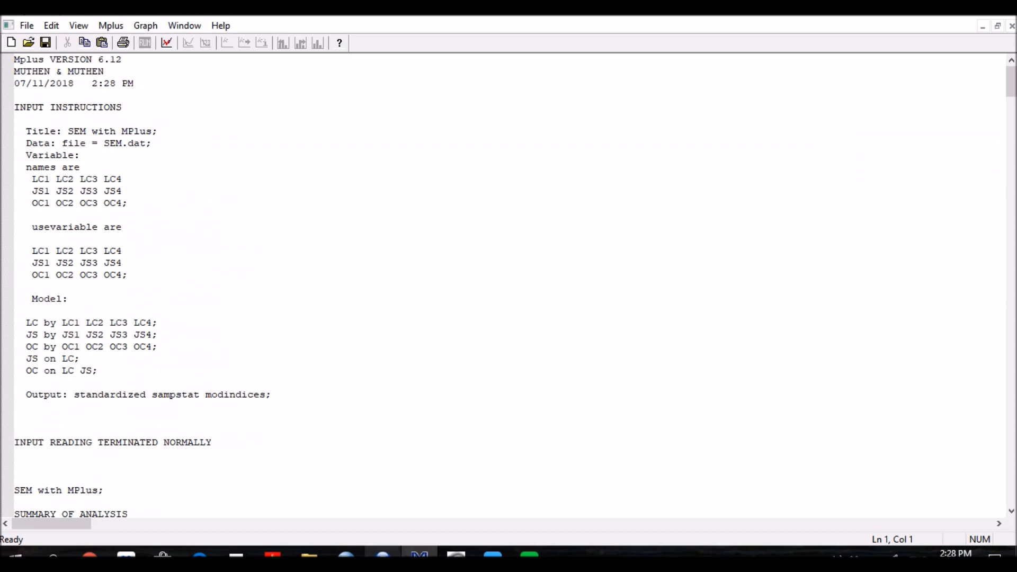
# Step: Examine the analysis summary and the sample means, covariances and correlations in the output
pyautogui.scroll(-6, 508, 286)
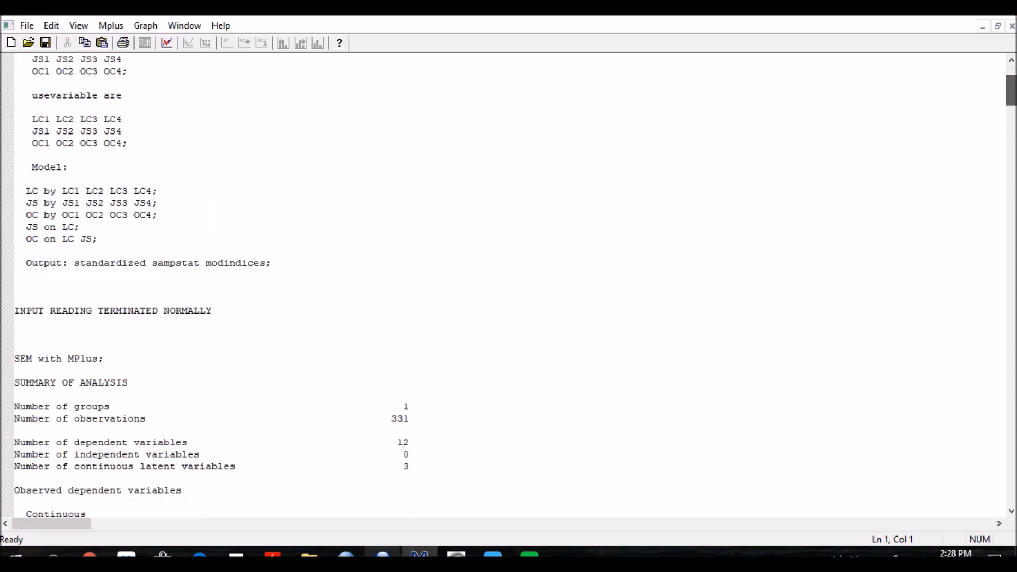
pyautogui.scroll(4, 509, 286)
pyautogui.scroll(-9, 508, 286)
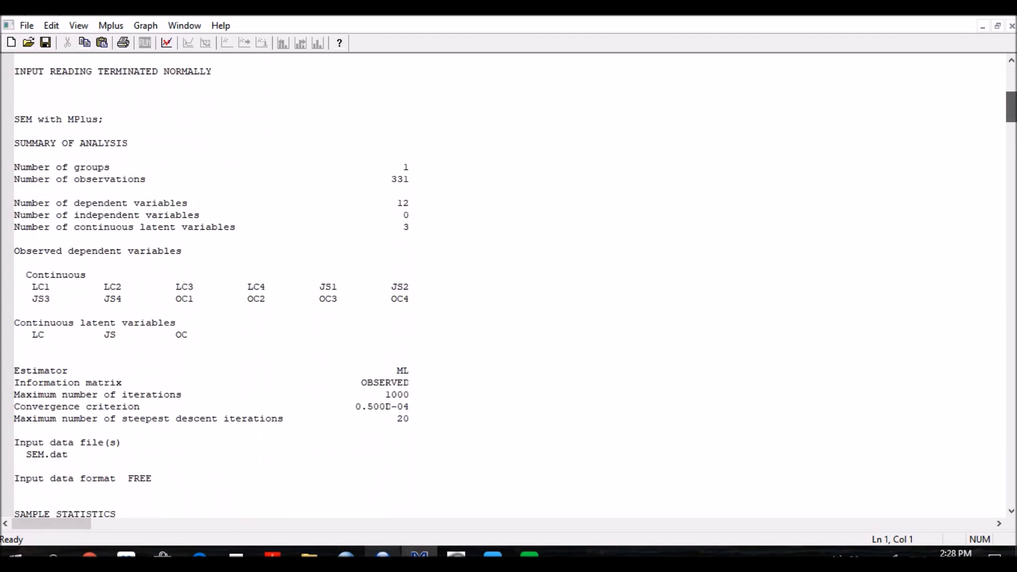
pyautogui.scroll(-15, 508, 286)
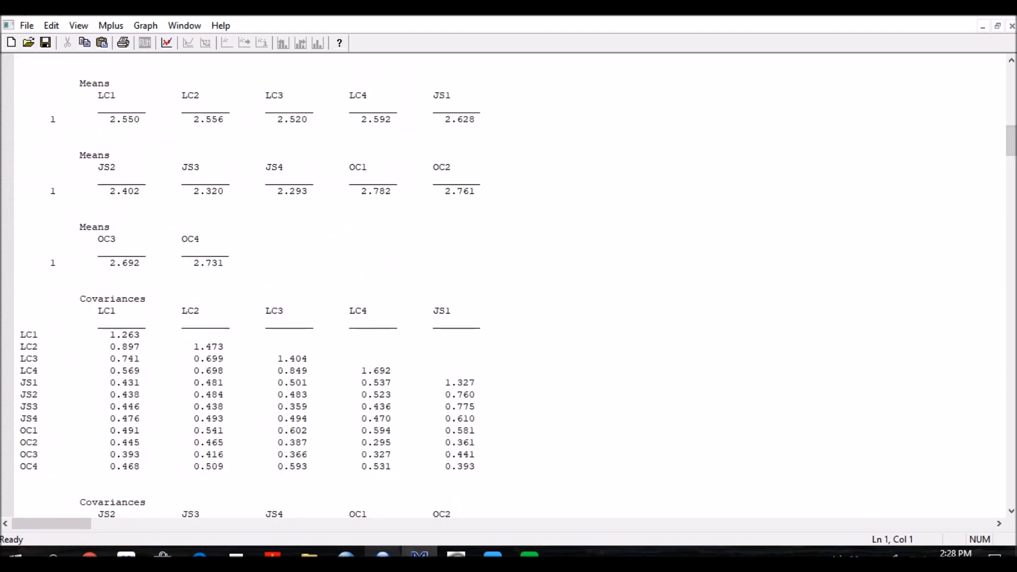
pyautogui.scroll(-5, 509, 286)
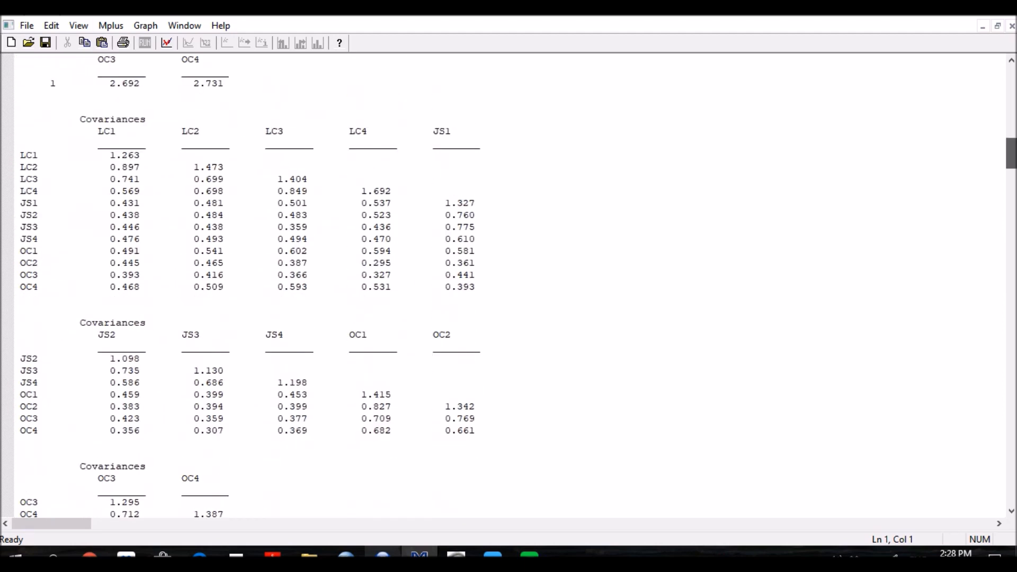
pyautogui.scroll(-6, 508, 286)
pyautogui.scroll(-7, 509, 285)
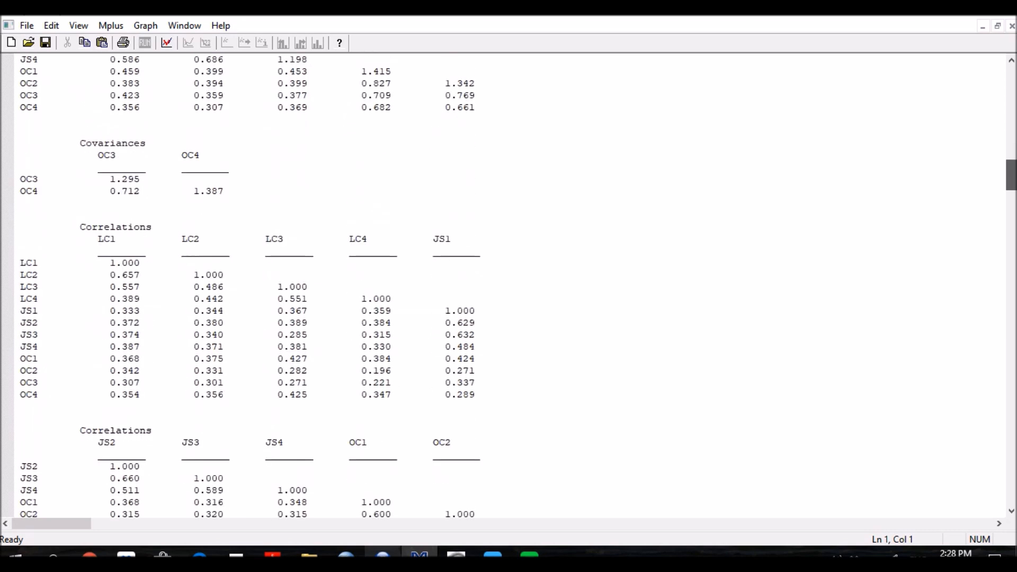
pyautogui.scroll(-12, 508, 285)
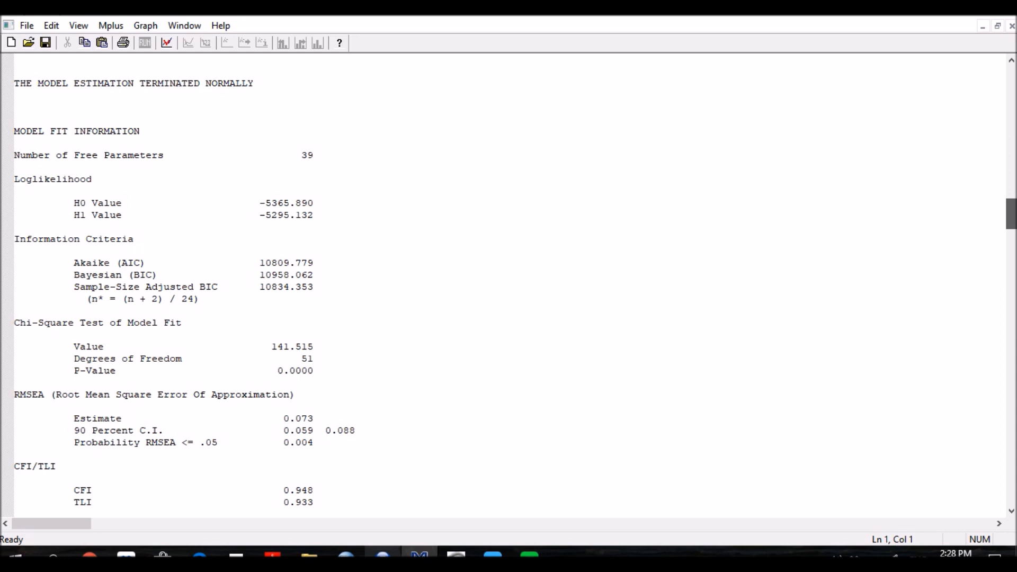
# Step: Check the RMSEA, CFI/TLI, baseline chi-square and SRMR fit indices, and read on to the model modification indices
pyautogui.scroll(-2, 509, 286)
pyautogui.scroll(-1, 509, 286)
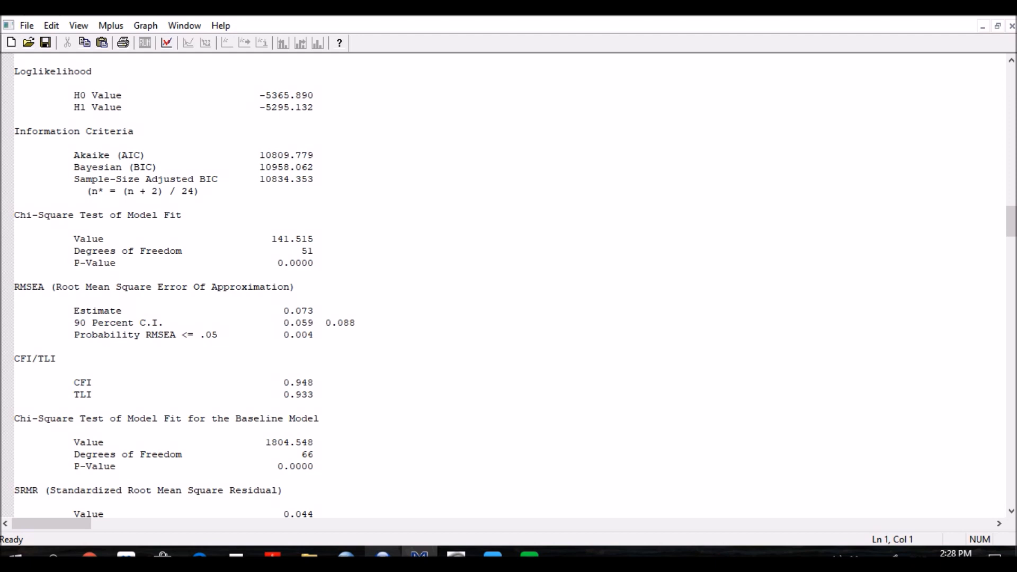
pyautogui.click(282, 311)
pyautogui.moveTo(283, 382); pyautogui.dragTo(314, 394)
pyautogui.click(314, 394)
pyautogui.scroll(-2, 508, 286)
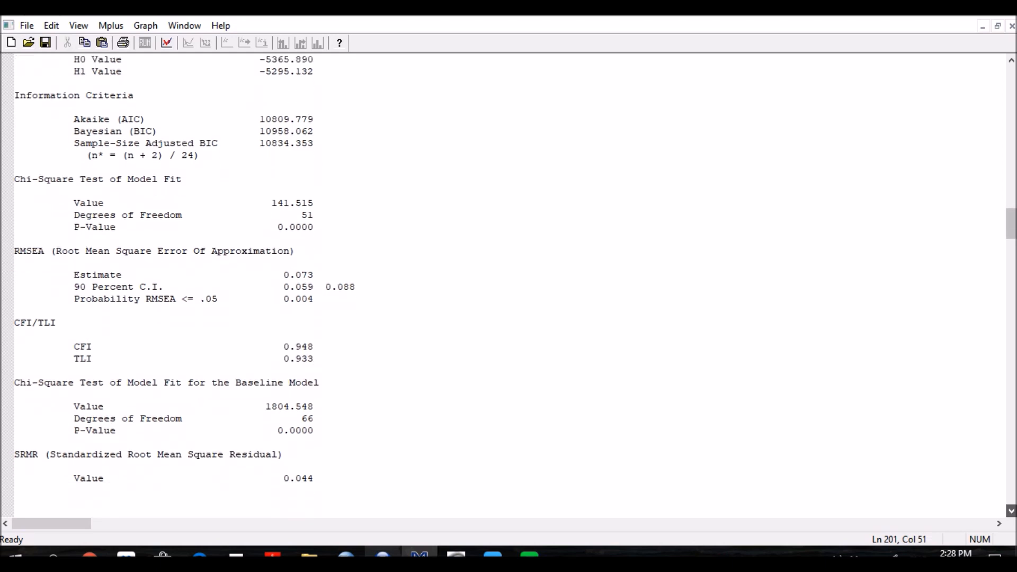
pyautogui.moveTo(277, 430); pyautogui.dragTo(302, 430)
pyautogui.click(14, 443)
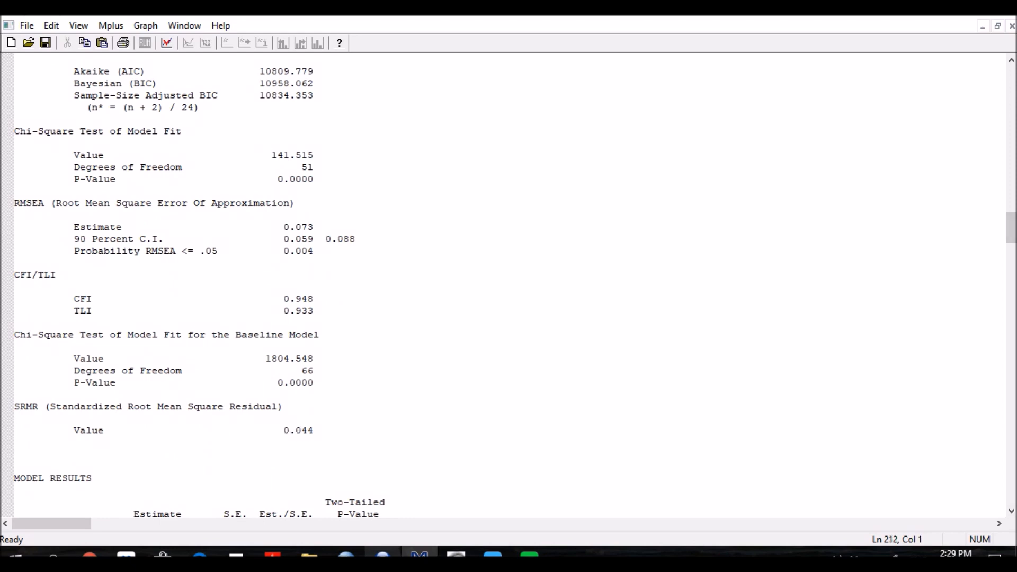
pyautogui.moveTo(314, 430); pyautogui.dragTo(295, 430)
pyautogui.scroll(-4, 508, 286)
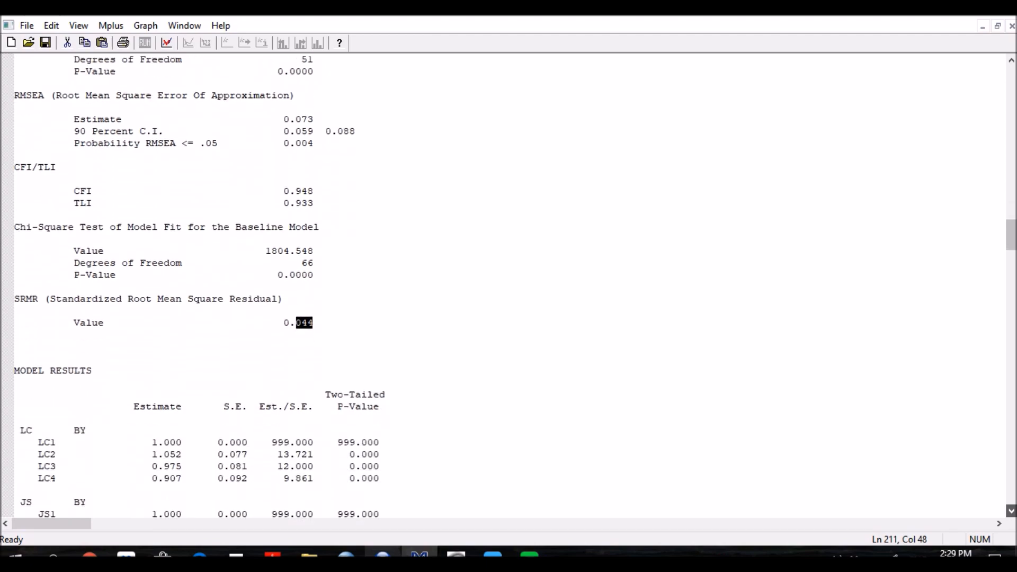
pyautogui.scroll(-20, 508, 285)
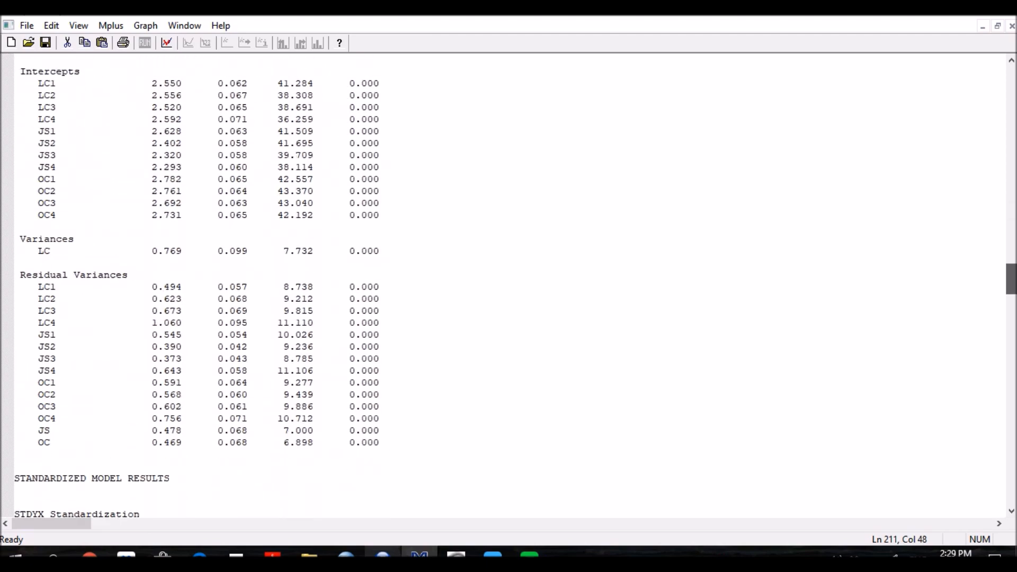
pyautogui.scroll(-20, 508, 286)
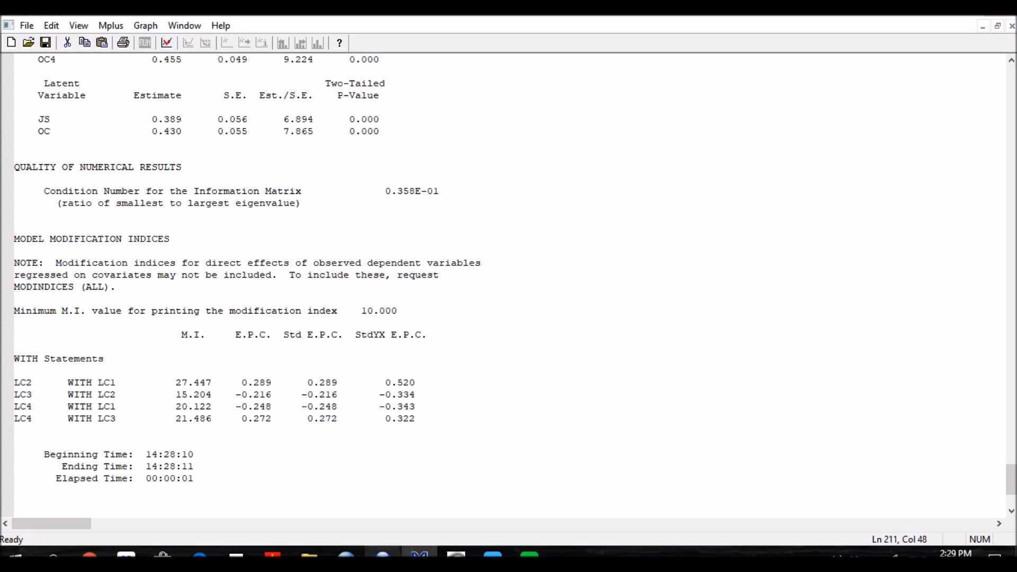
# Step: Return to the input file and add the residual covariance statement "LC1 with LC2;" below the OC factor statement
pyautogui.click(997, 26)
pyautogui.click(476, 130)
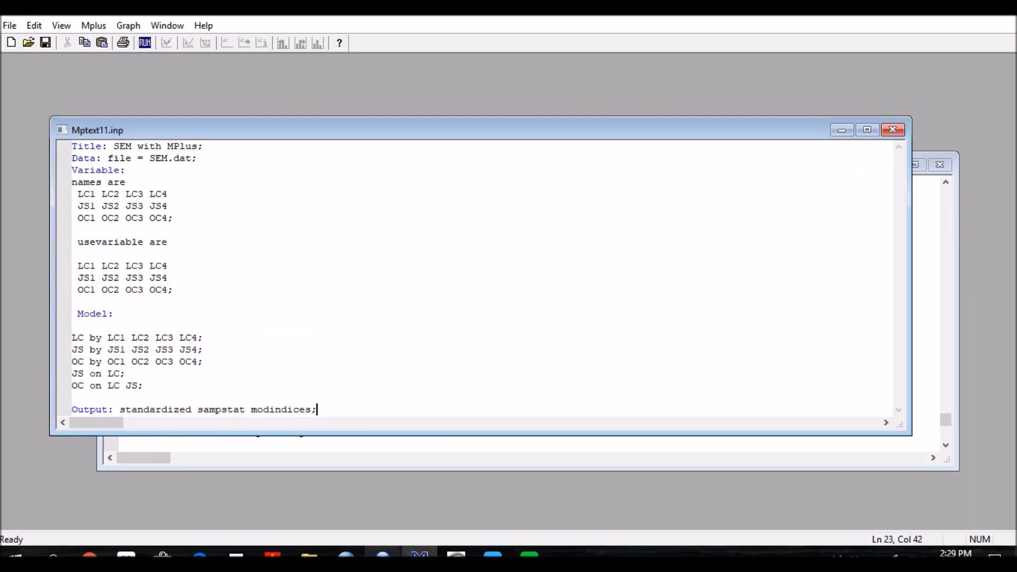
pyautogui.click(143, 386)
pyautogui.click(204, 361)
pyautogui.press('Return')
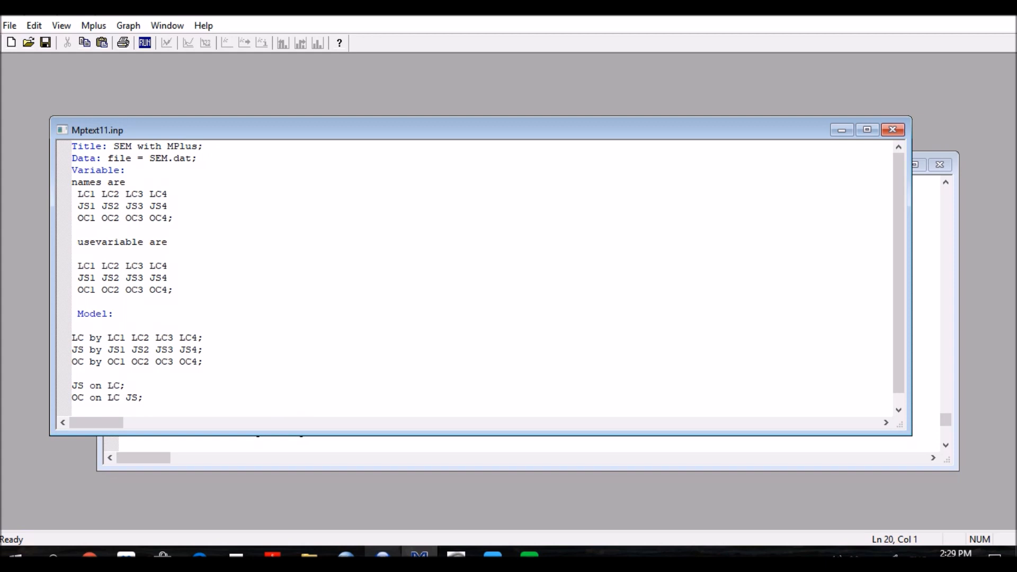
pyautogui.write('LC1 with LC2;')
pyautogui.click(96, 374)
pyautogui.click(113, 374)
pyautogui.press('Left')
# Step: Rerun the model with the LC1 and LC2 covariance included and maximize the new output
pyautogui.click(145, 43)
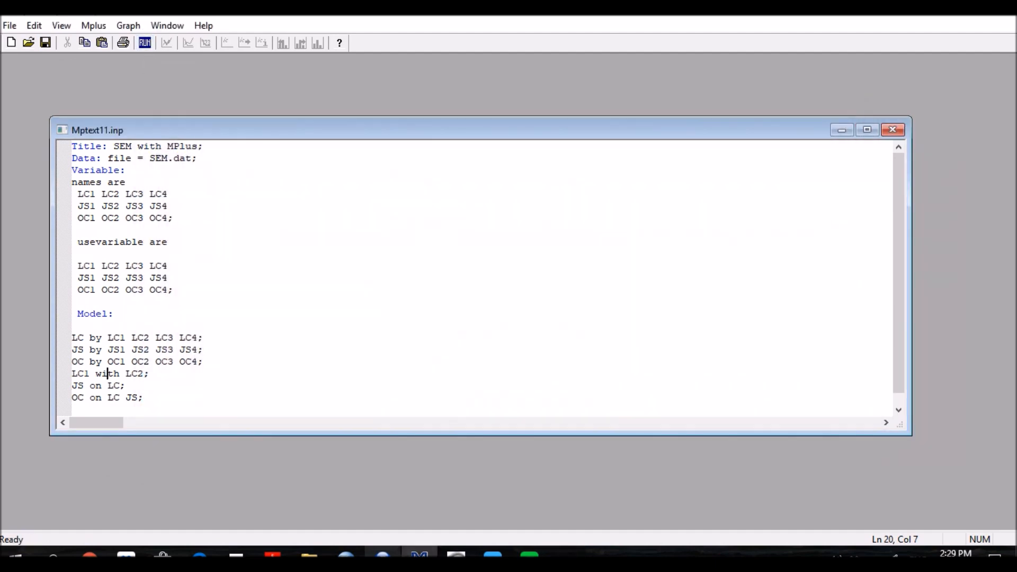
pyautogui.moveTo(669, 184); pyautogui.dragTo(636, 146)
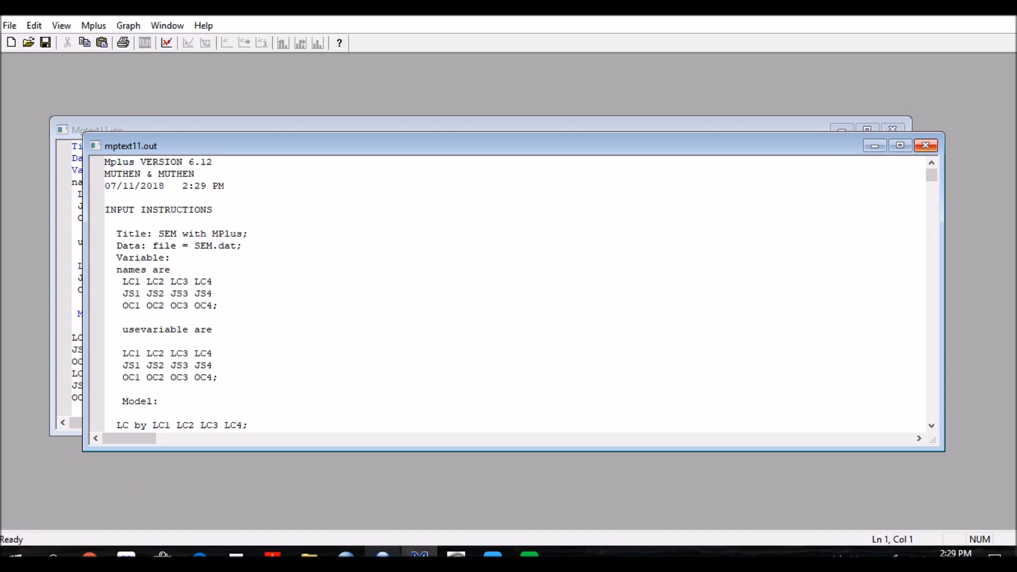
pyautogui.click(900, 146)
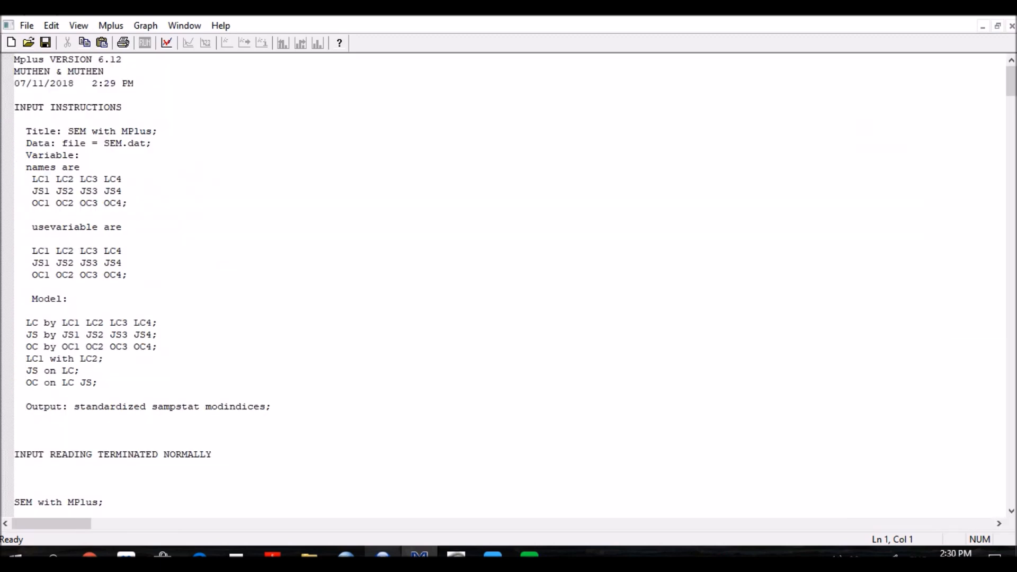
# Step: Check the fit indices of the revised model, especially CFI and TLI
pyautogui.scroll(-20, 246, 286)
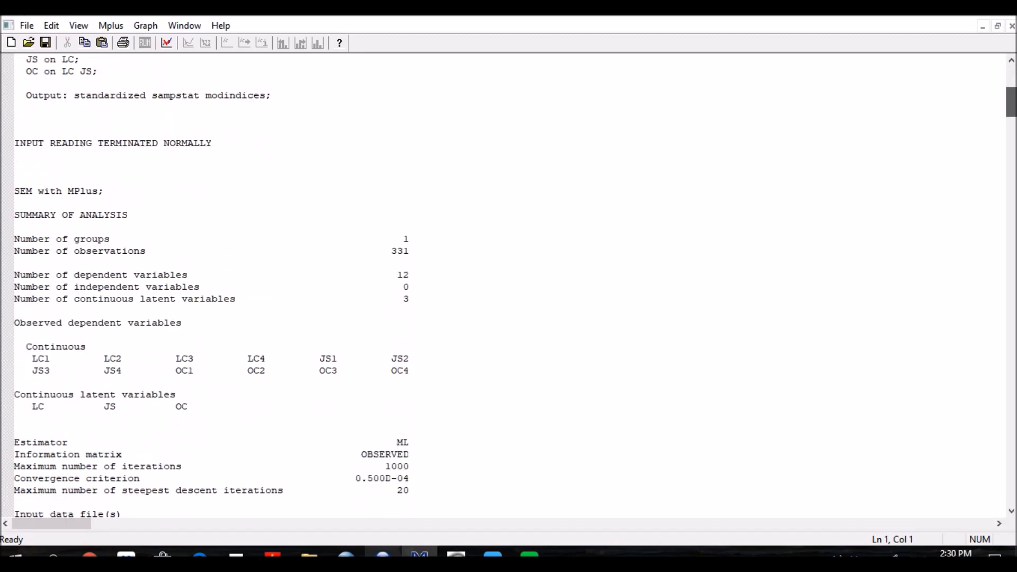
pyautogui.scroll(-20, 247, 286)
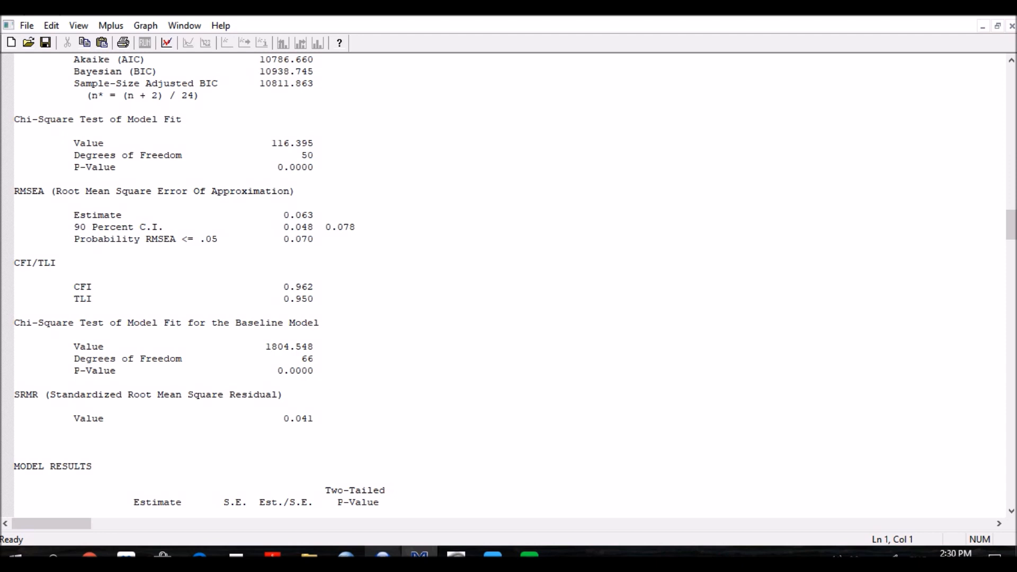
pyautogui.moveTo(283, 286); pyautogui.dragTo(313, 299)
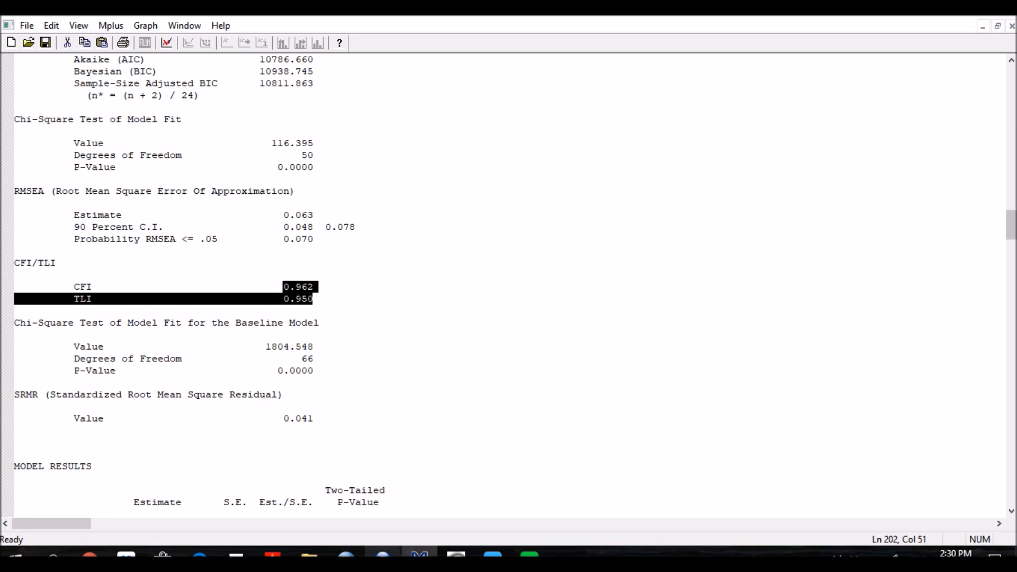
# Step: Examine the standardized loadings, R-square values and the p-values of the JS on LC and OC on LC JS paths
pyautogui.moveTo(1011, 225); pyautogui.dragTo(1011, 301)
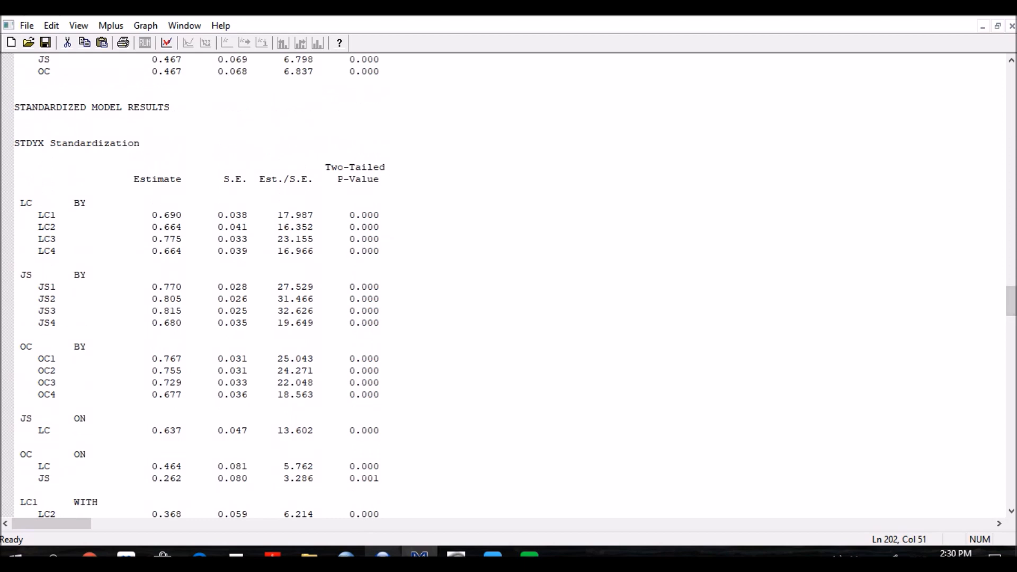
pyautogui.moveTo(1011, 301); pyautogui.dragTo(1011, 464)
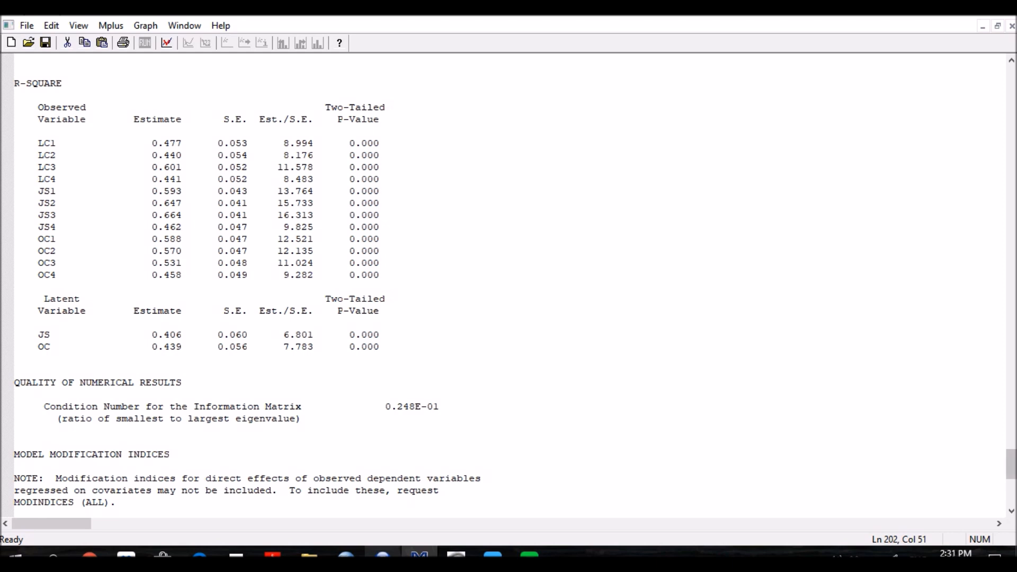
pyautogui.scroll(10, 247, 286)
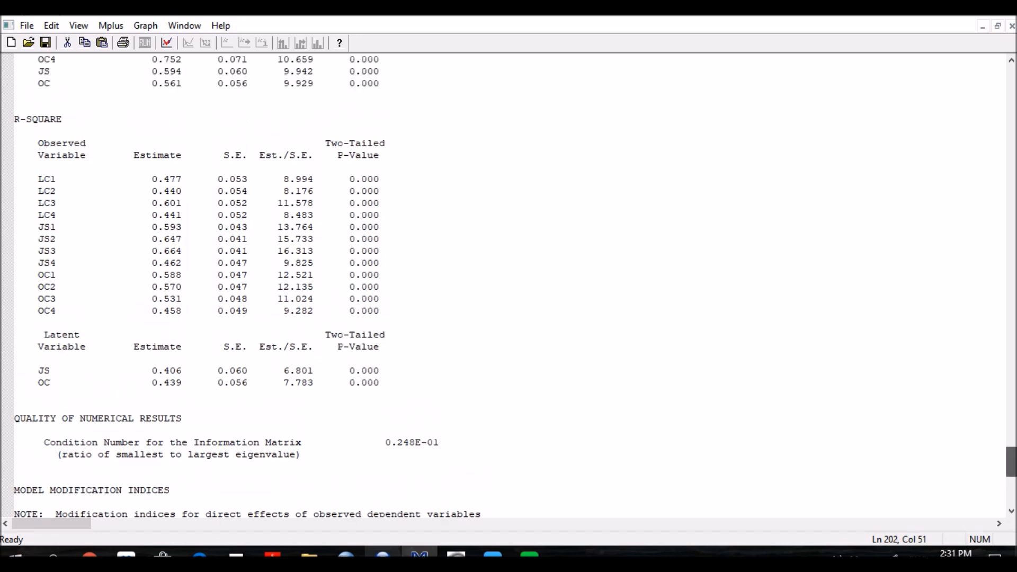
pyautogui.scroll(11, 246, 285)
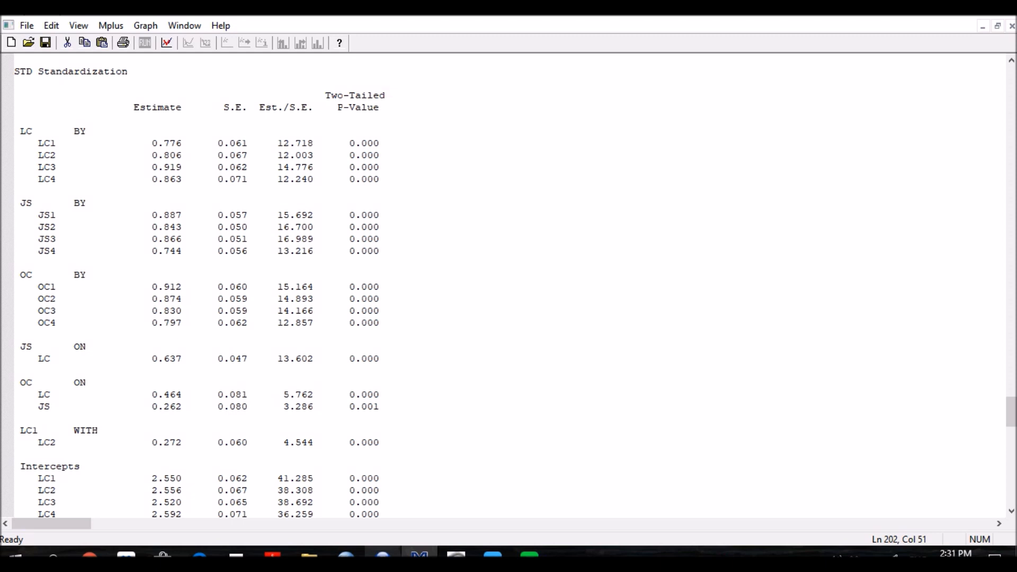
pyautogui.moveTo(343, 358); pyautogui.dragTo(373, 359)
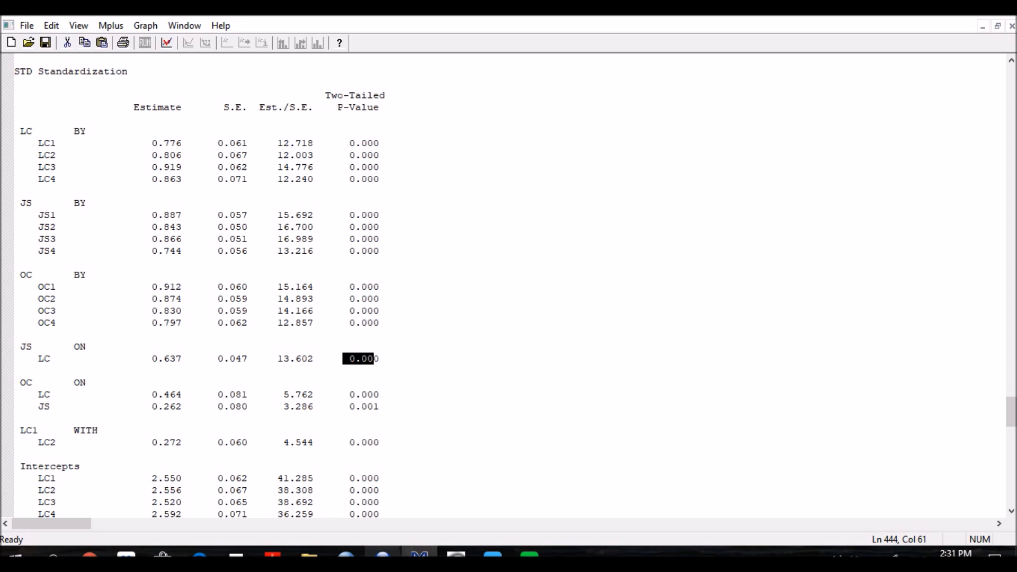
pyautogui.click(38, 394)
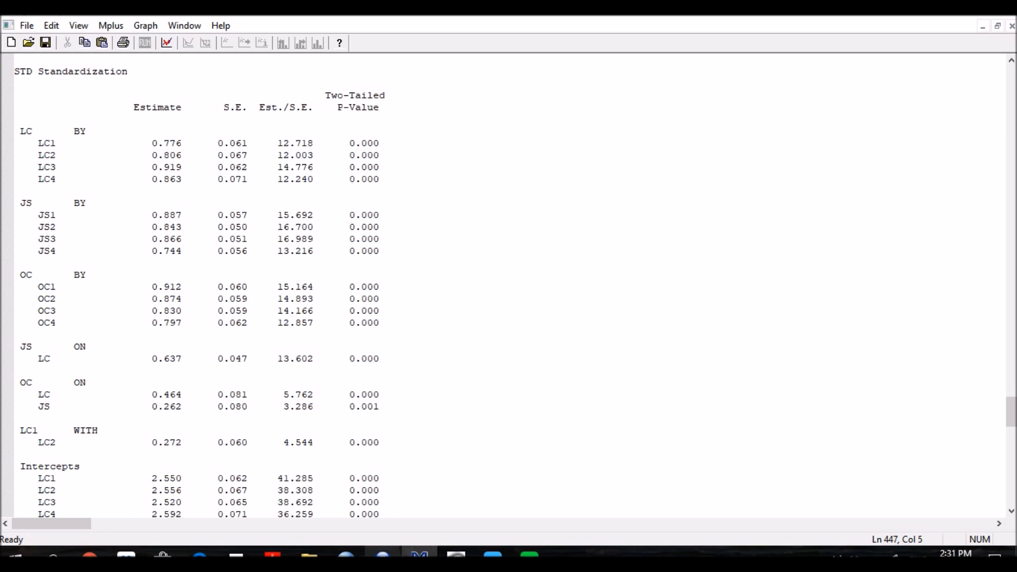